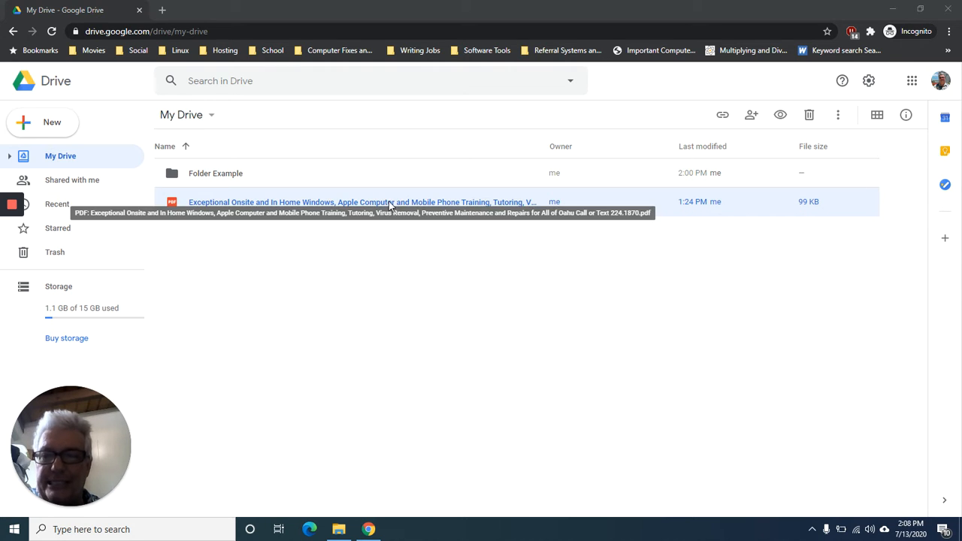
- Preview the PDF file stored in My Drive and return to the file list
double_click(389, 200)
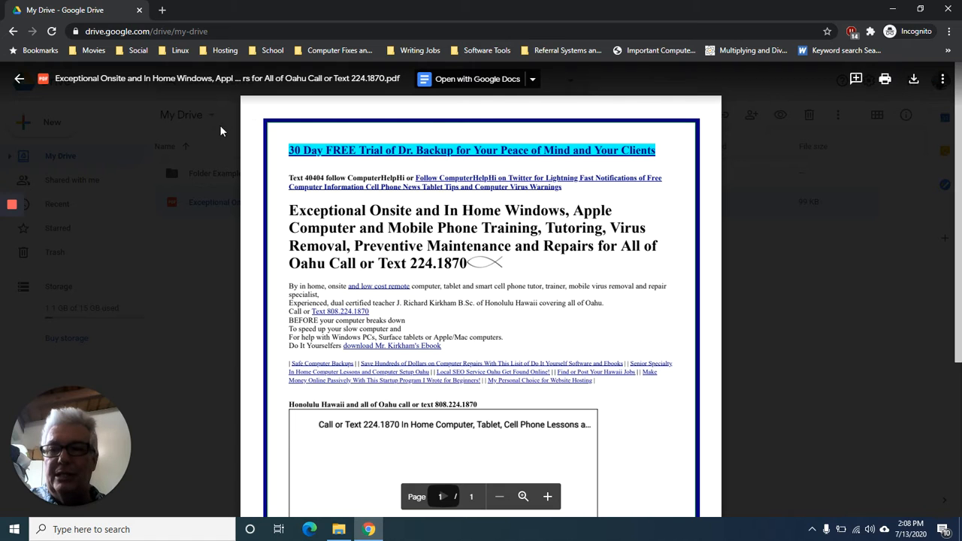
left_click(21, 80)
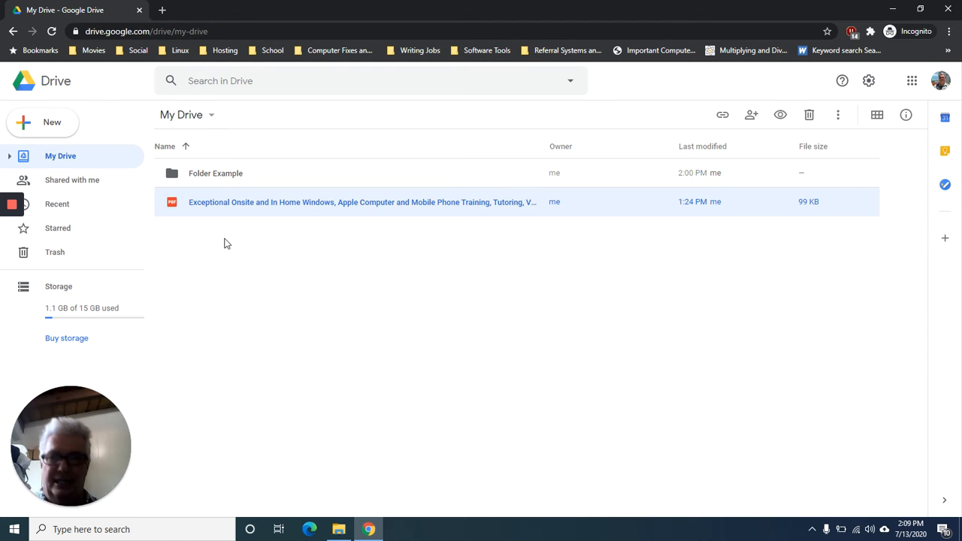
- From the PDF's options for opening with other apps, go to connecting more apps and search the G Suite Marketplace for "edit pdfs"
right_click(293, 205)
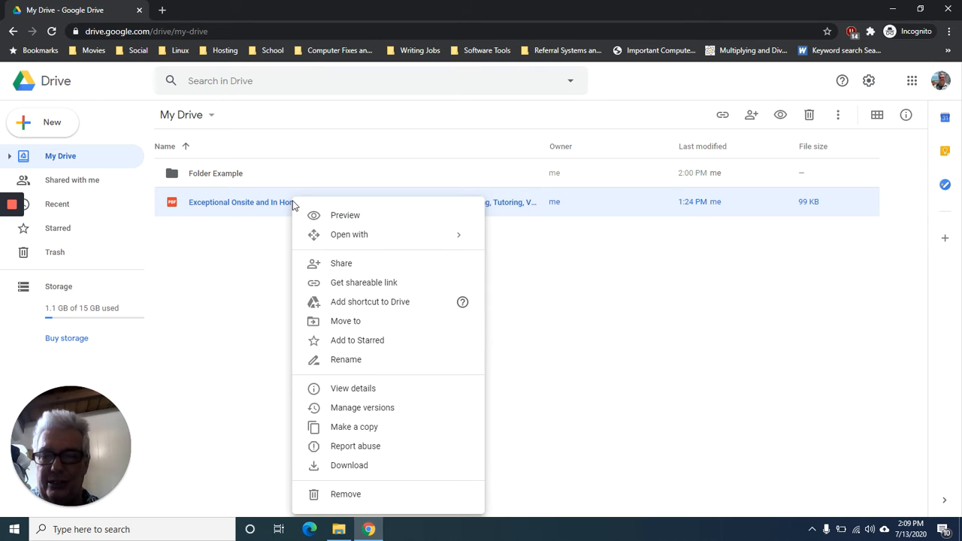
mouse_move(414, 240)
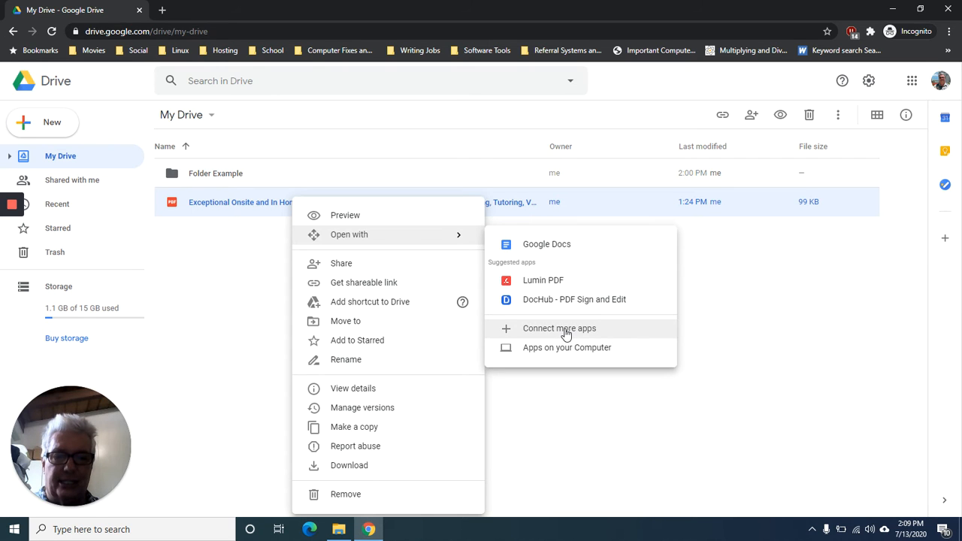
left_click(566, 333)
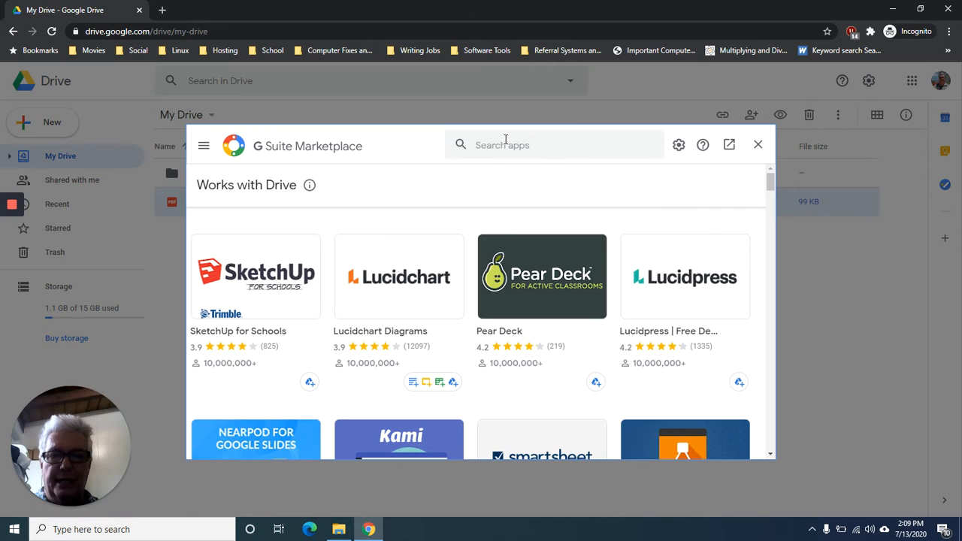
left_click(505, 141)
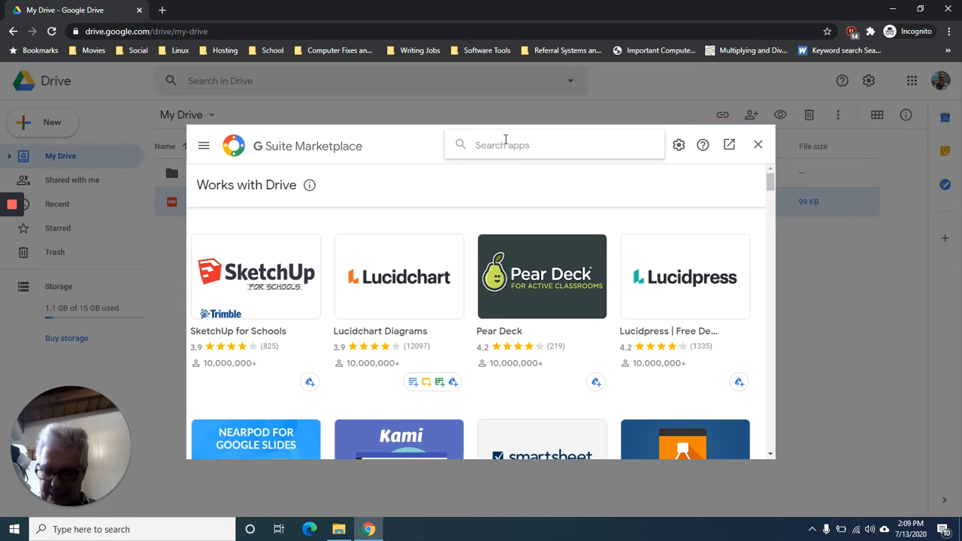
type("ed")
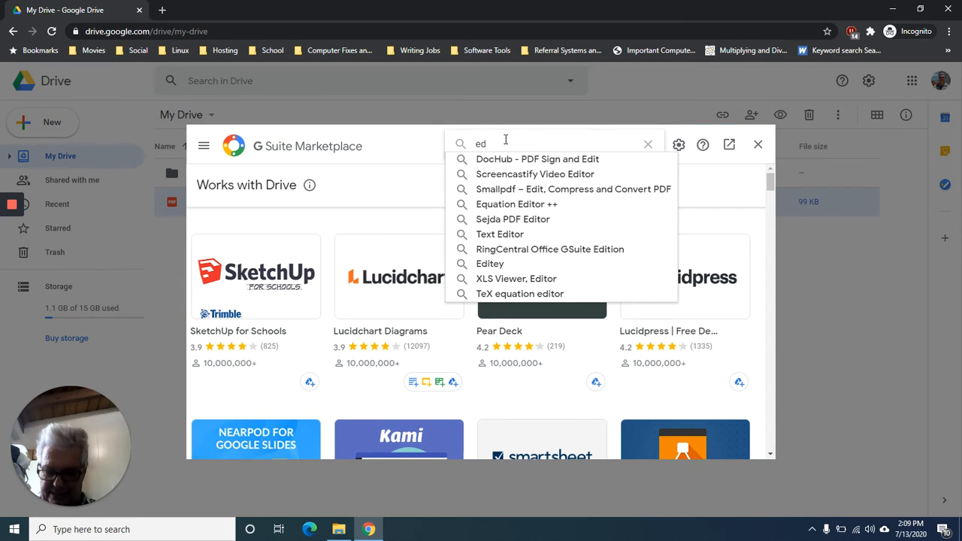
type("it ")
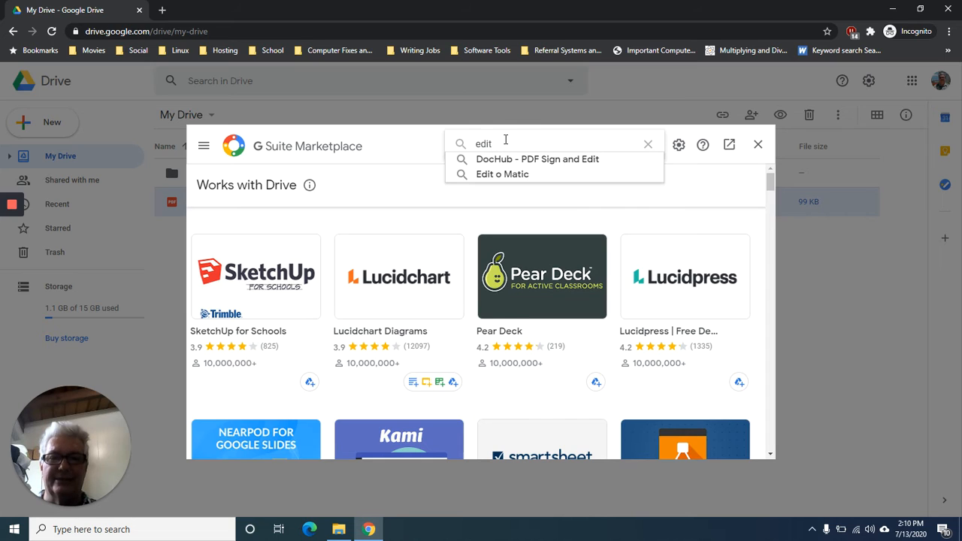
type("p")
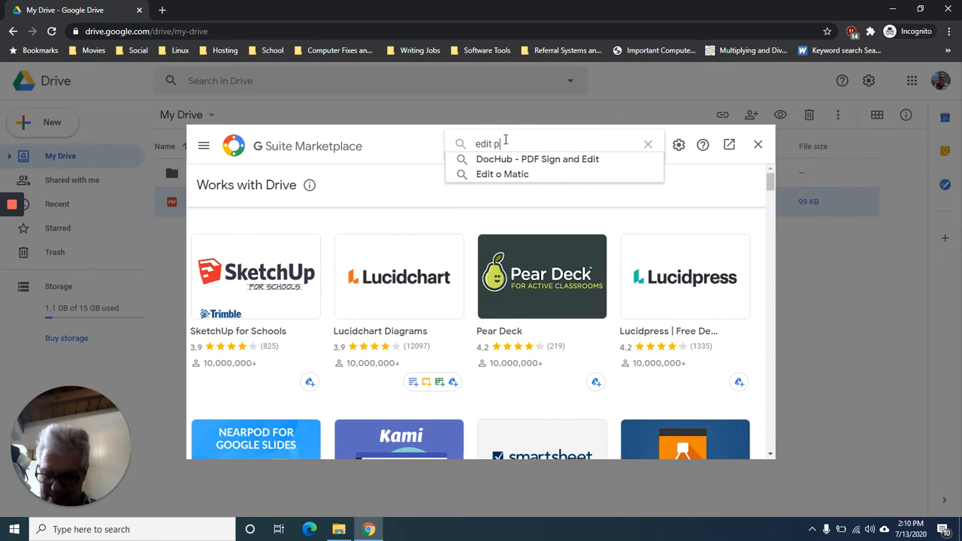
type("dfs")
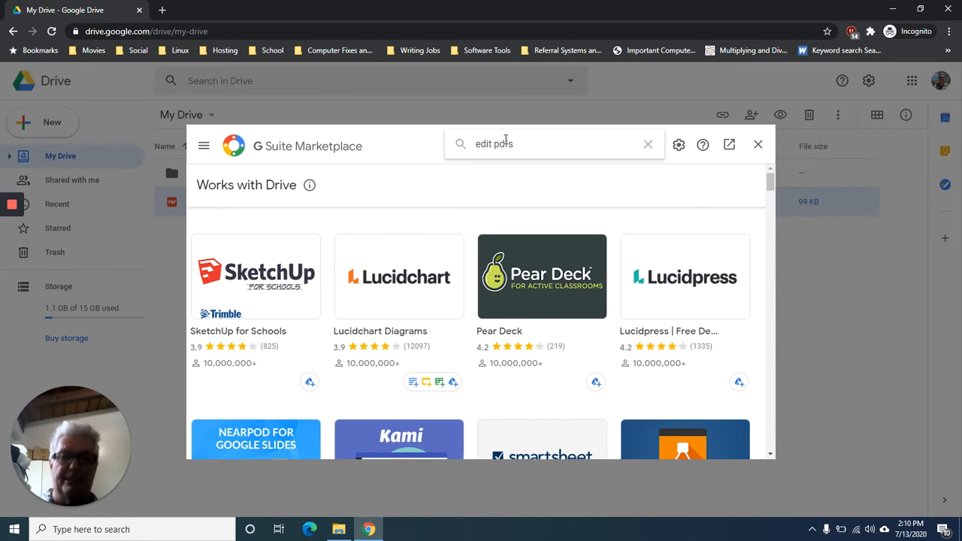
key("Return")
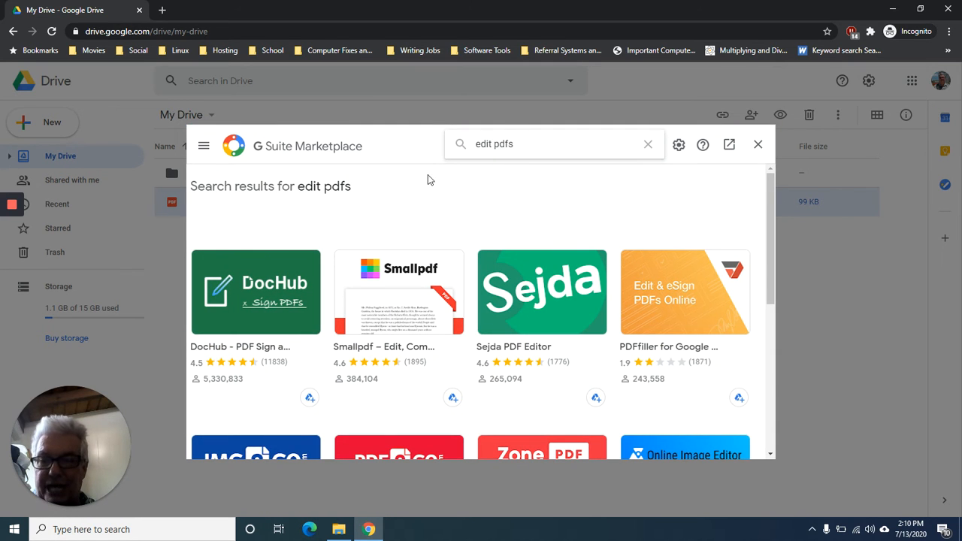
- Install the DocHub - PDF Sign and Edit add-on and allow it to access the existing Google account
left_click(264, 284)
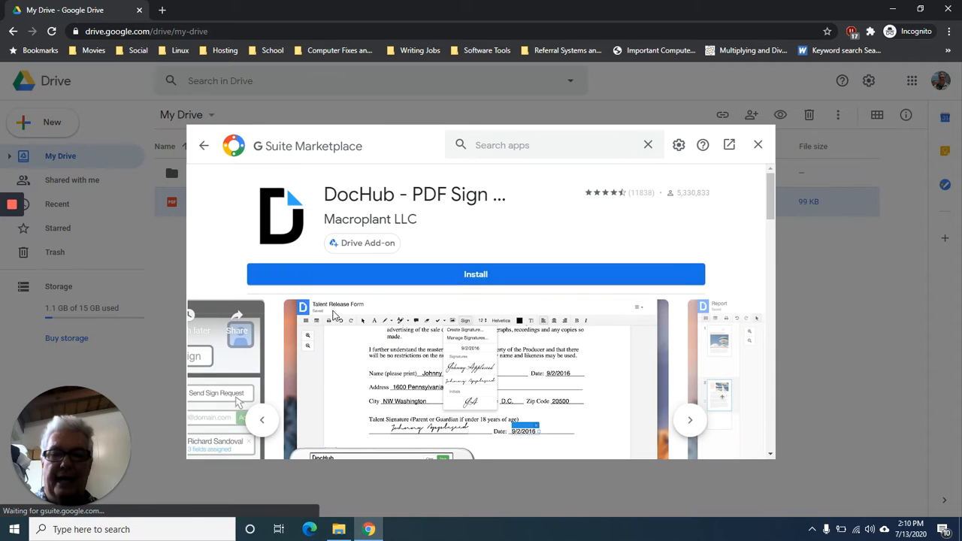
left_click(485, 277)
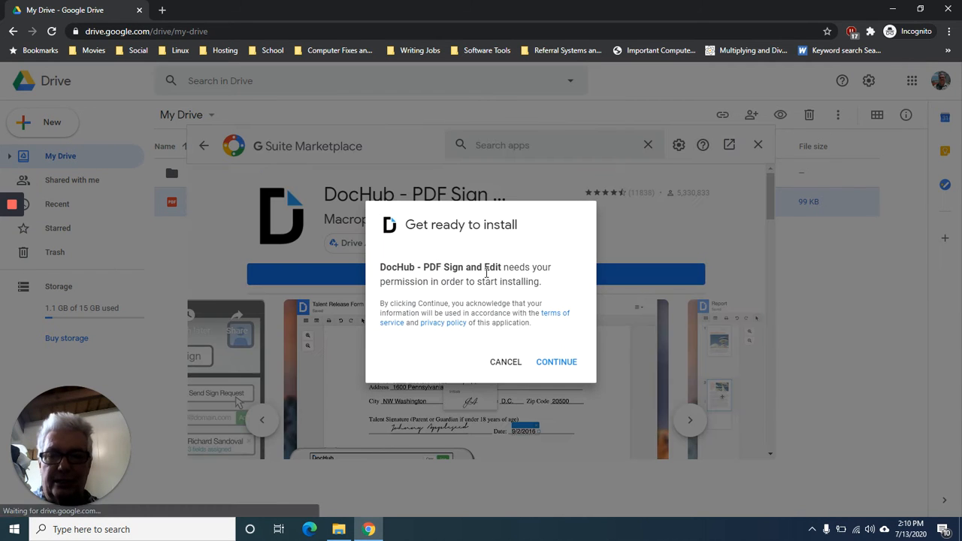
left_click(546, 362)
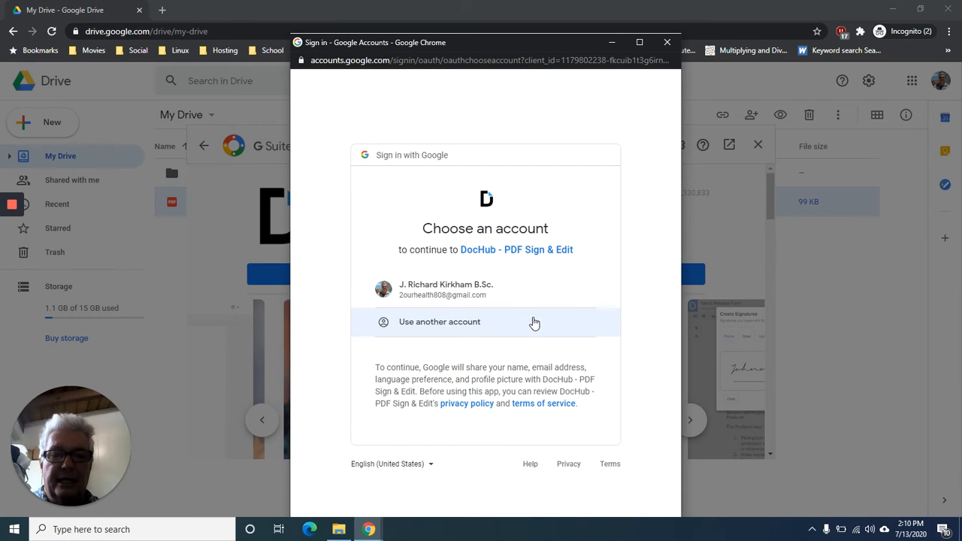
left_click(459, 293)
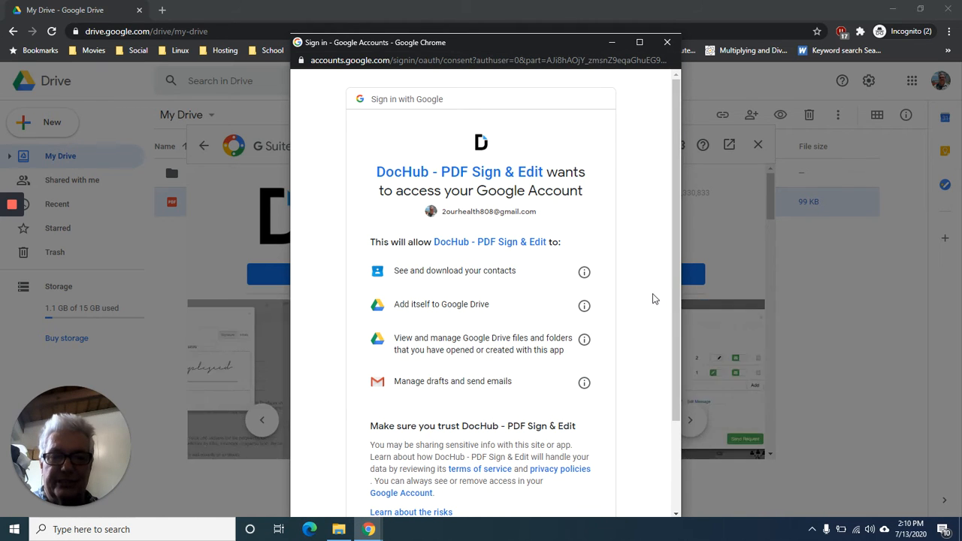
scroll(648, 298, "down", 3)
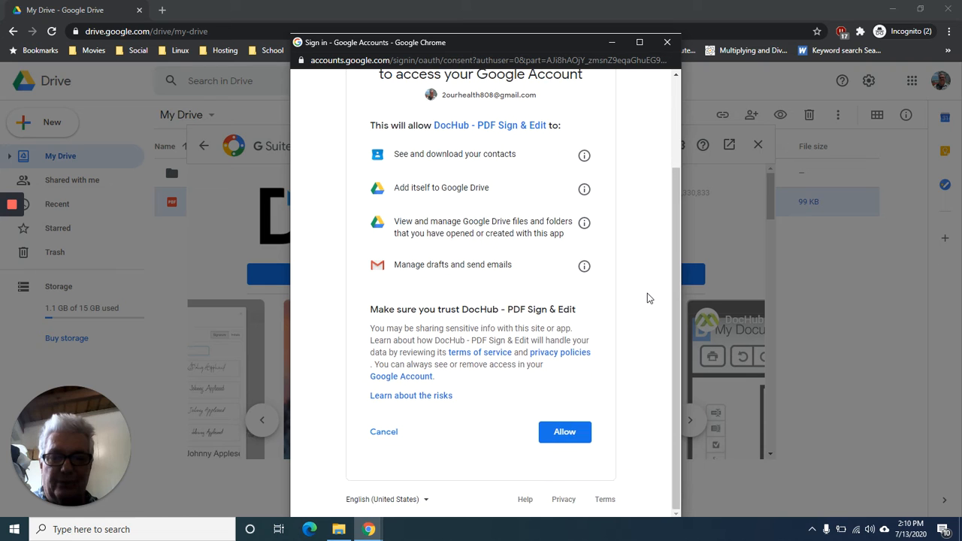
left_click(565, 433)
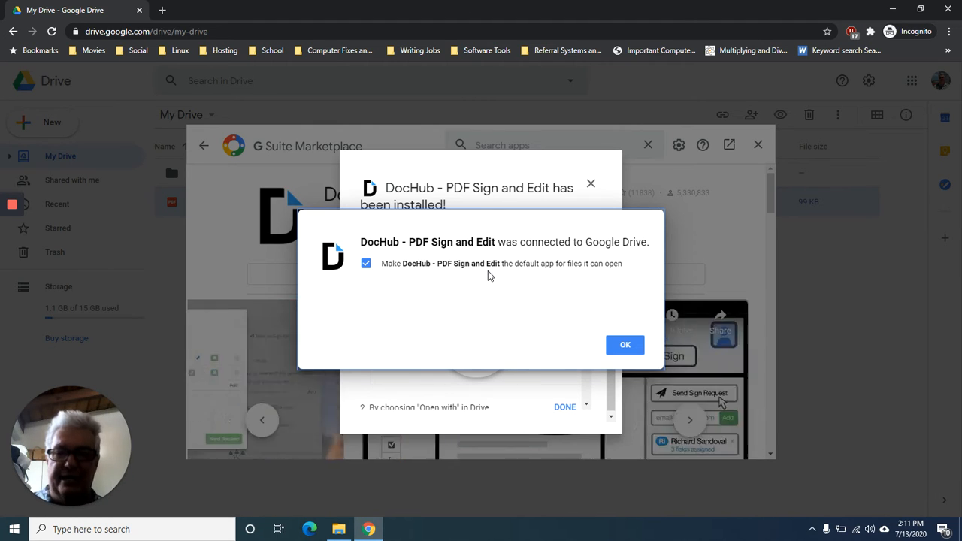
- Decline making DocHub the default app, finish the installation dialogs and close the marketplace
left_click(368, 266)
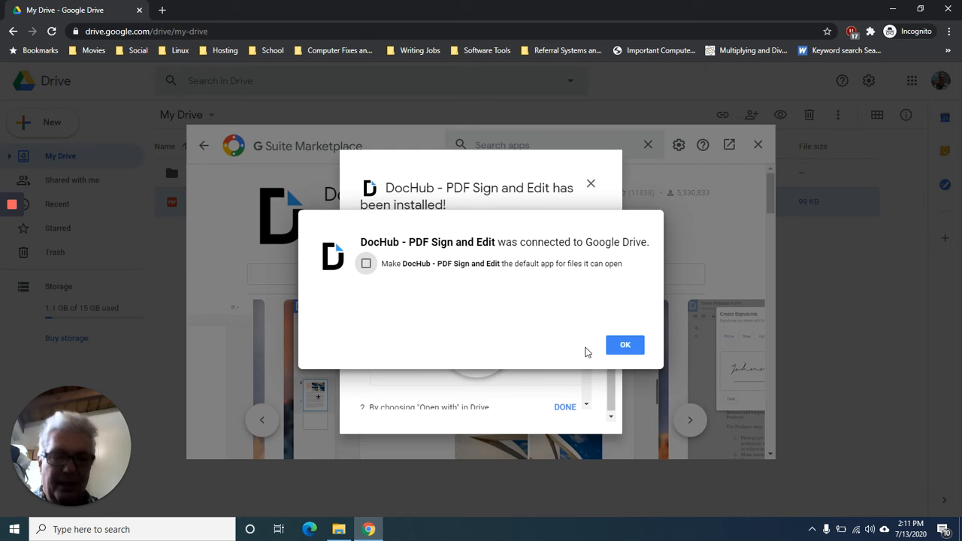
left_click(626, 347)
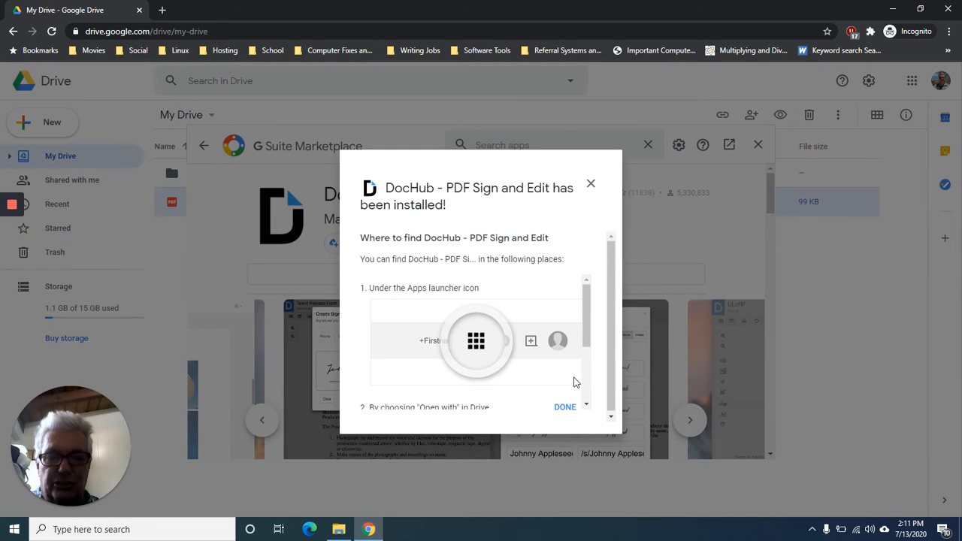
left_click(565, 409)
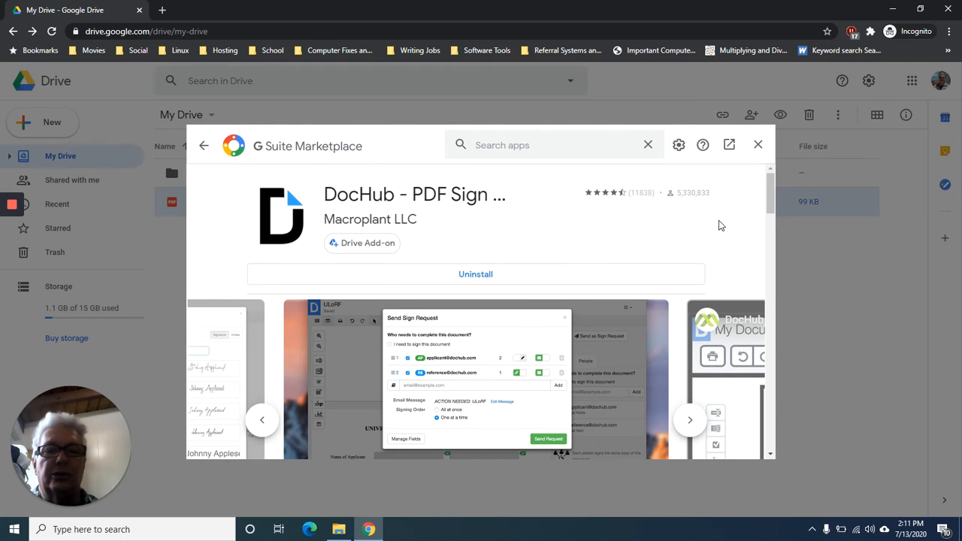
left_click(758, 147)
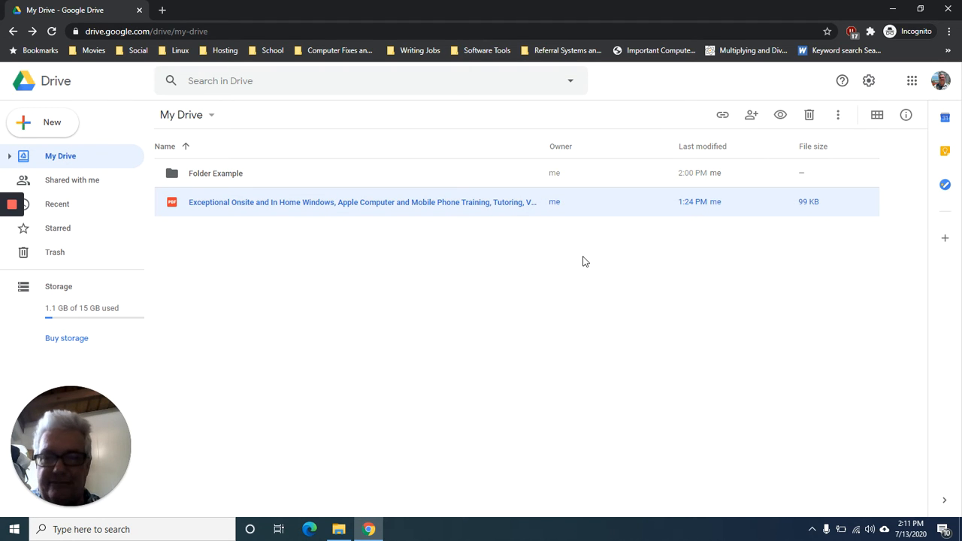
- Check the list of connected apps in the Drive settings, then close the settings
left_click(869, 81)
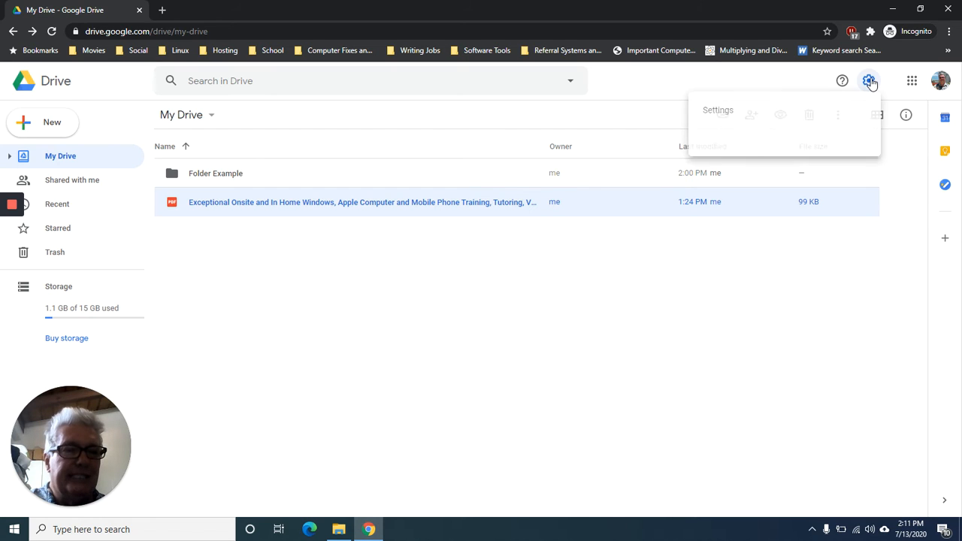
left_click(717, 111)
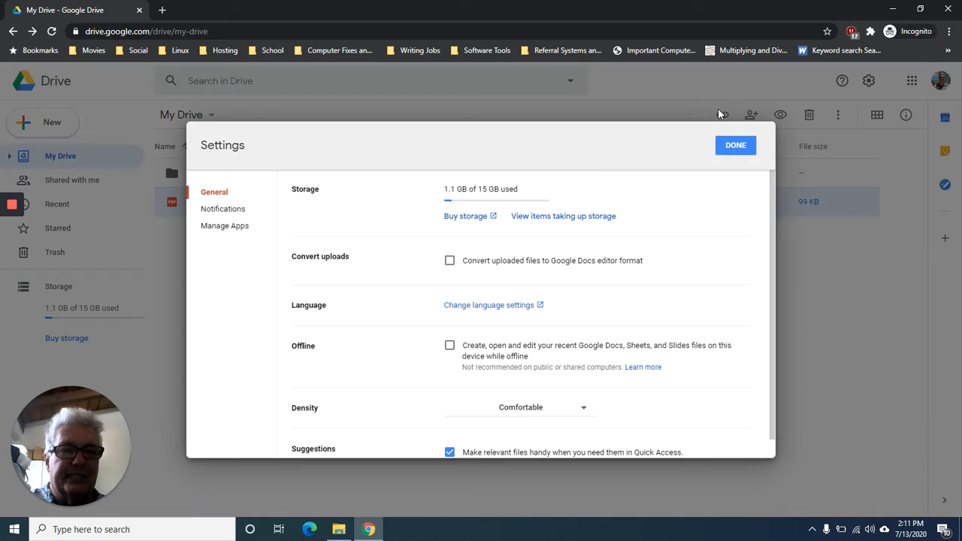
left_click(231, 227)
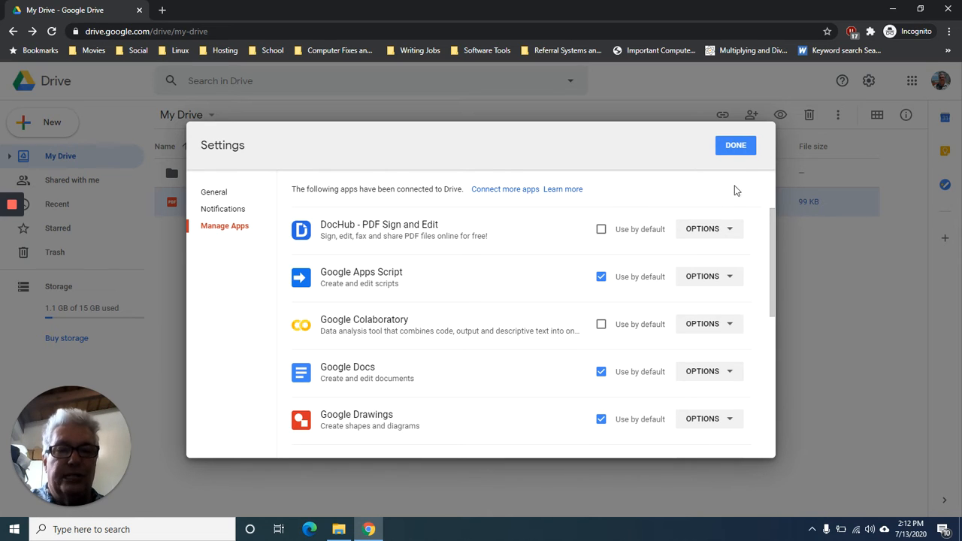
left_click(736, 145)
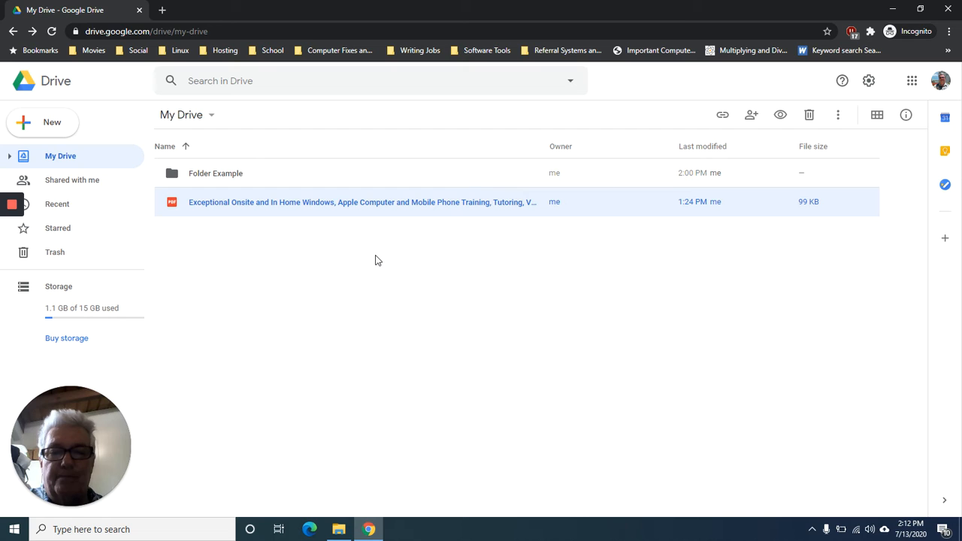
- Open the PDF with DocHub - PDF Sign and Edit, signing in with the existing Google account and allowing access
right_click(386, 203)
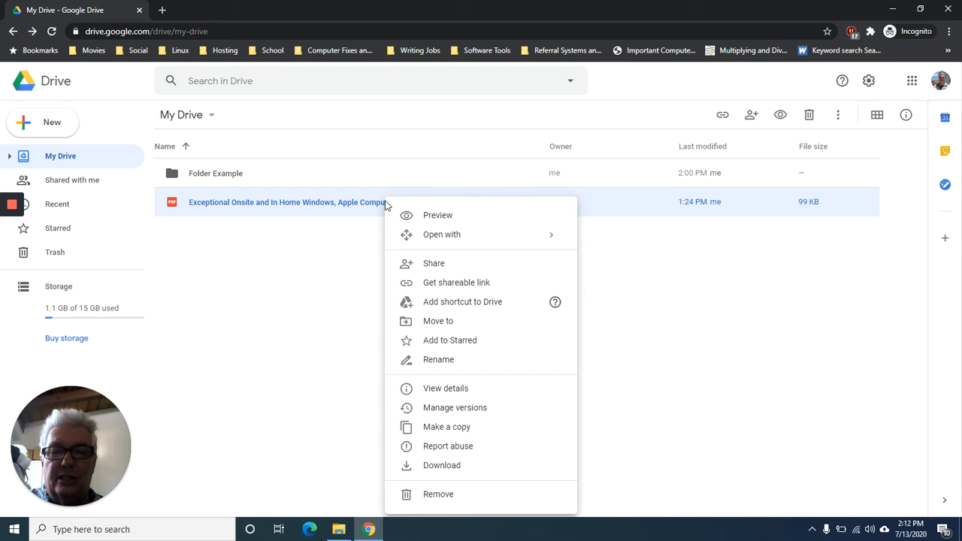
mouse_move(511, 236)
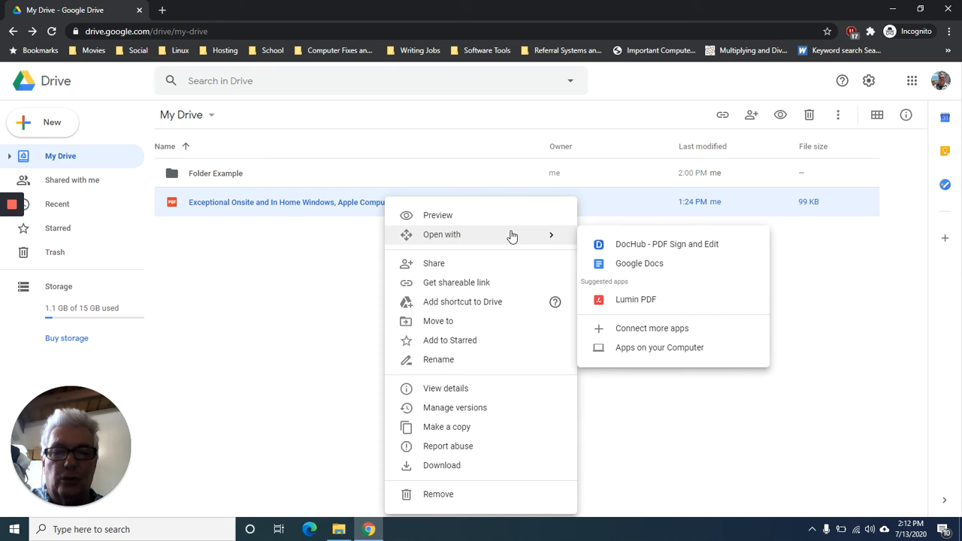
left_click(663, 248)
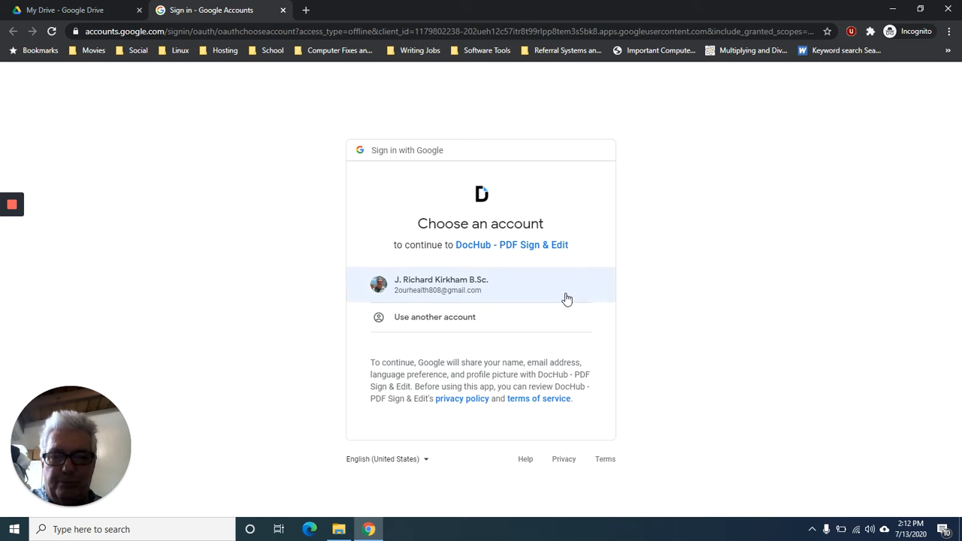
left_click(460, 285)
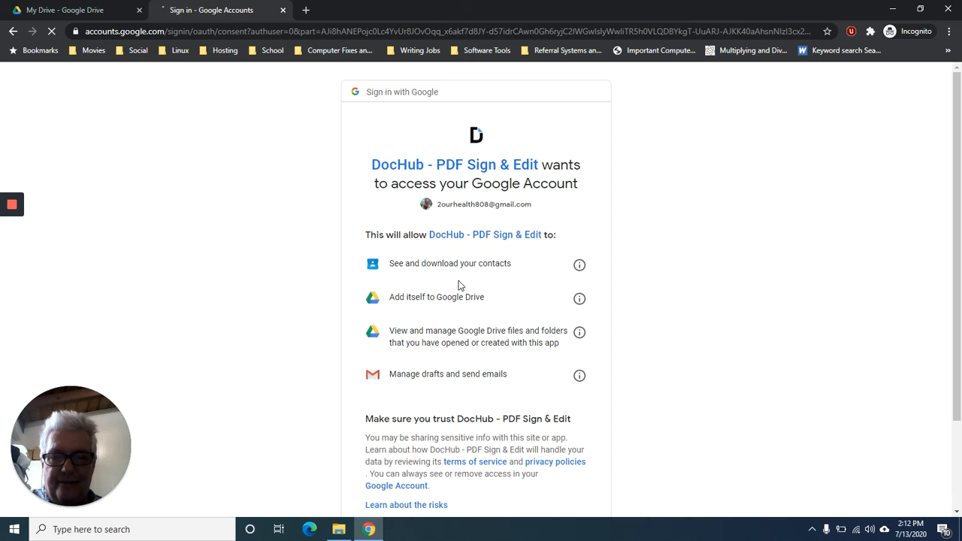
scroll(611, 321, "down", 3)
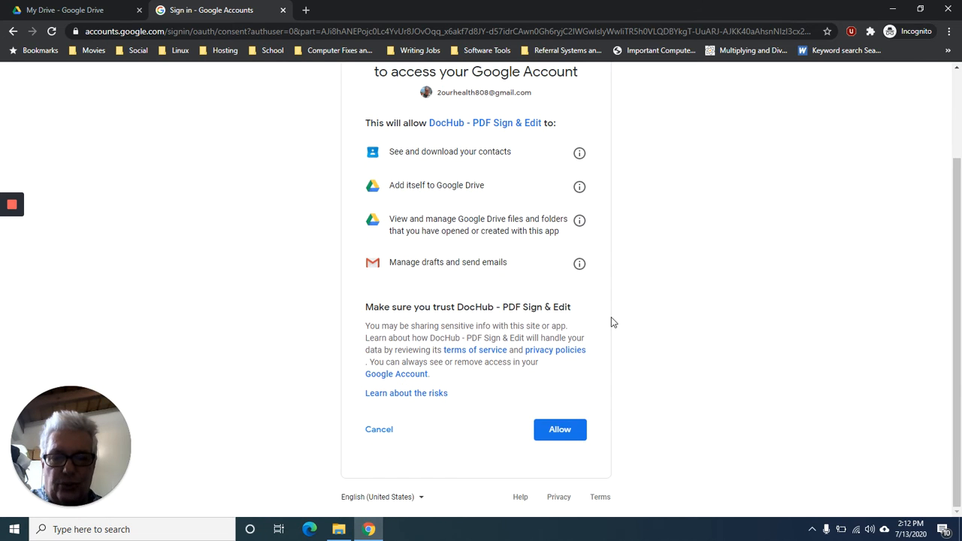
left_click(563, 431)
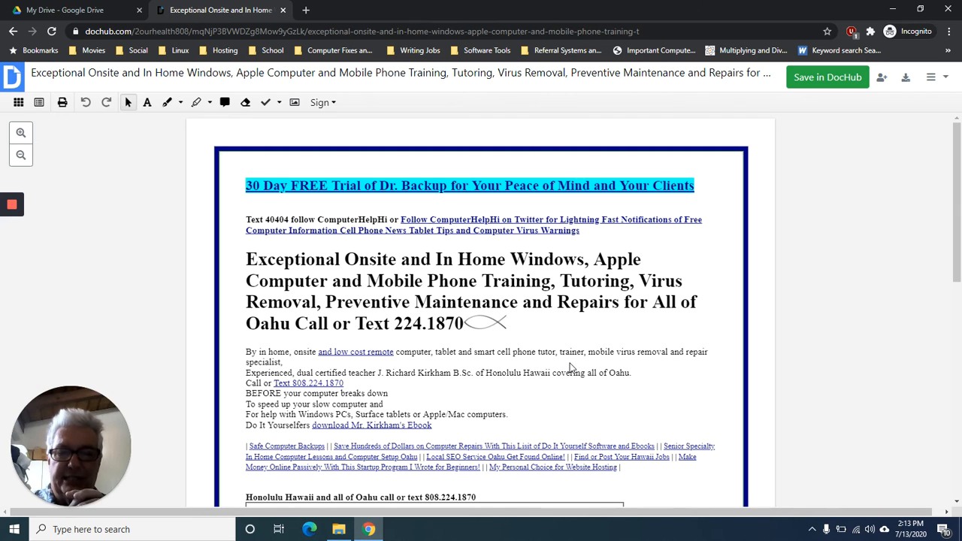
- Add a text box beside the fish symbol reading "This is a lesson by" plus the author's first name, and delete any stray empty text box
left_click(147, 106)
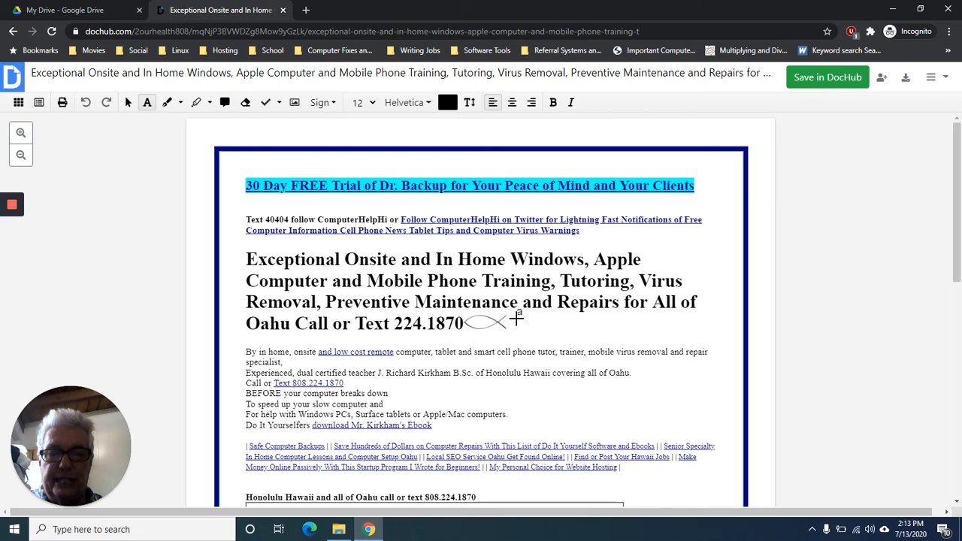
left_click(517, 317)
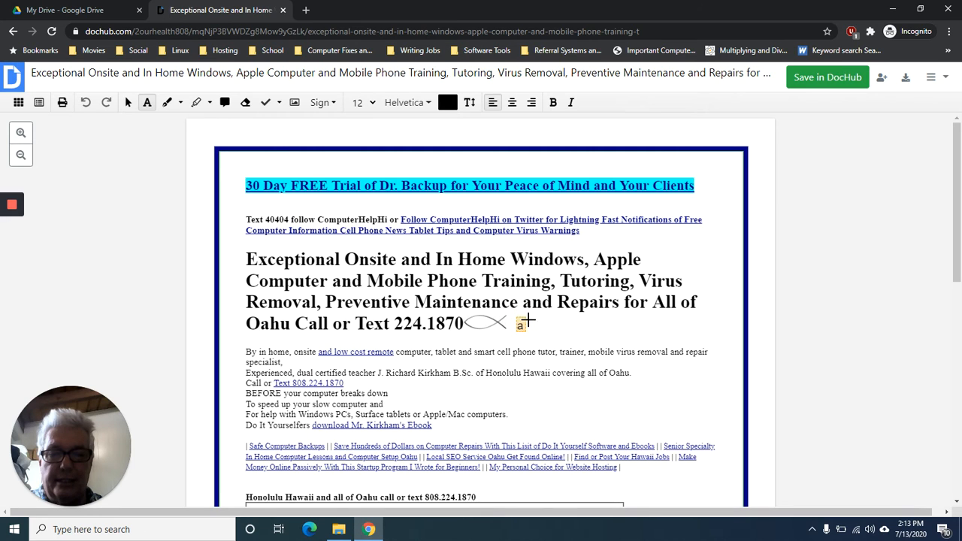
left_click_drag(556, 323, 667, 328)
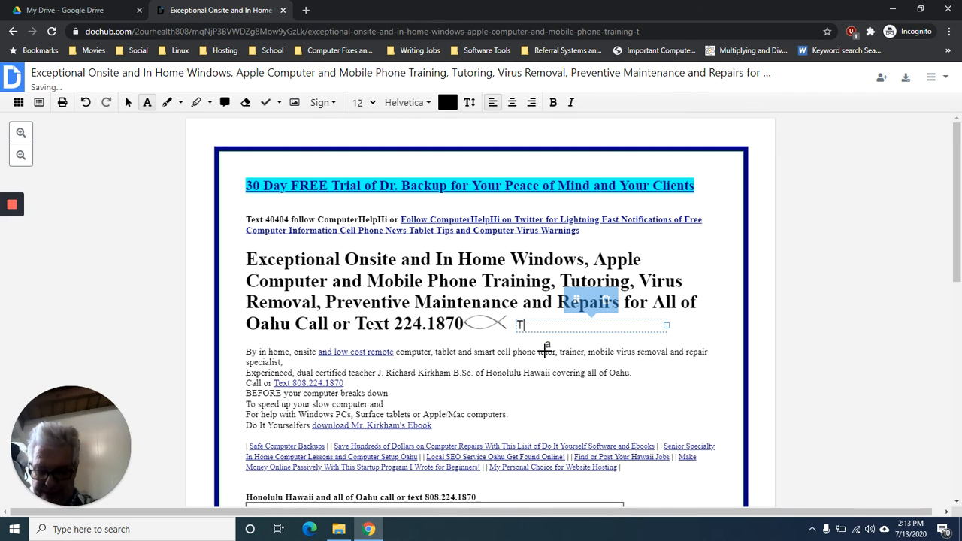
type("This is a")
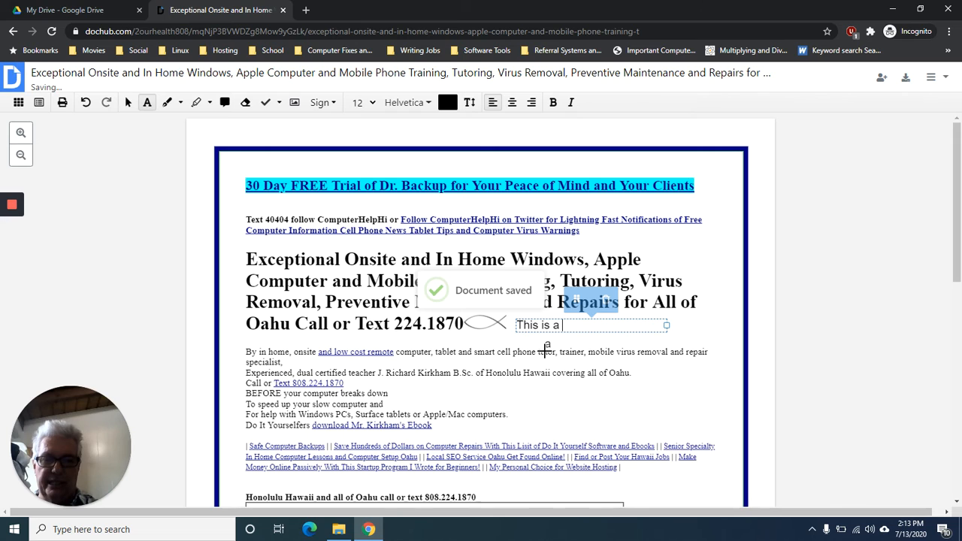
type(" lesso")
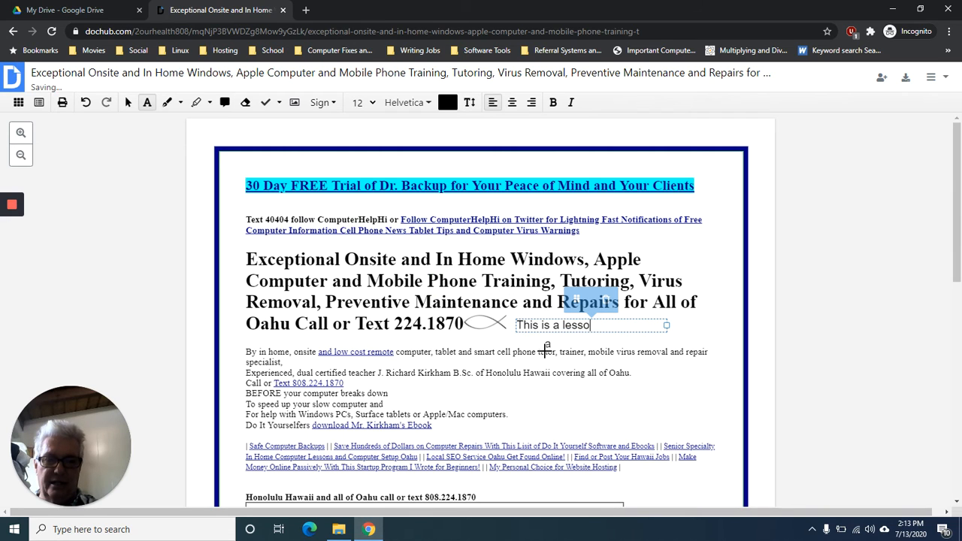
type("n by Rick")
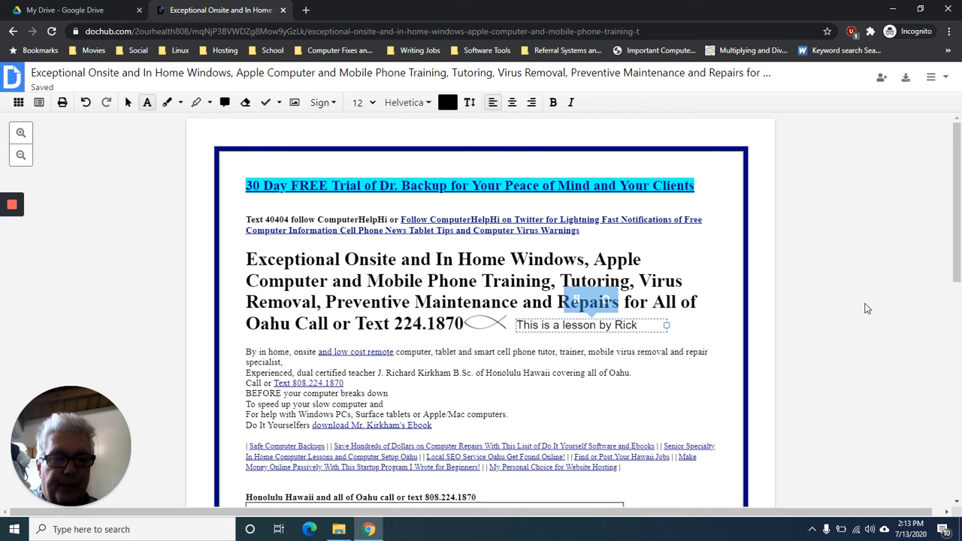
left_click(865, 308)
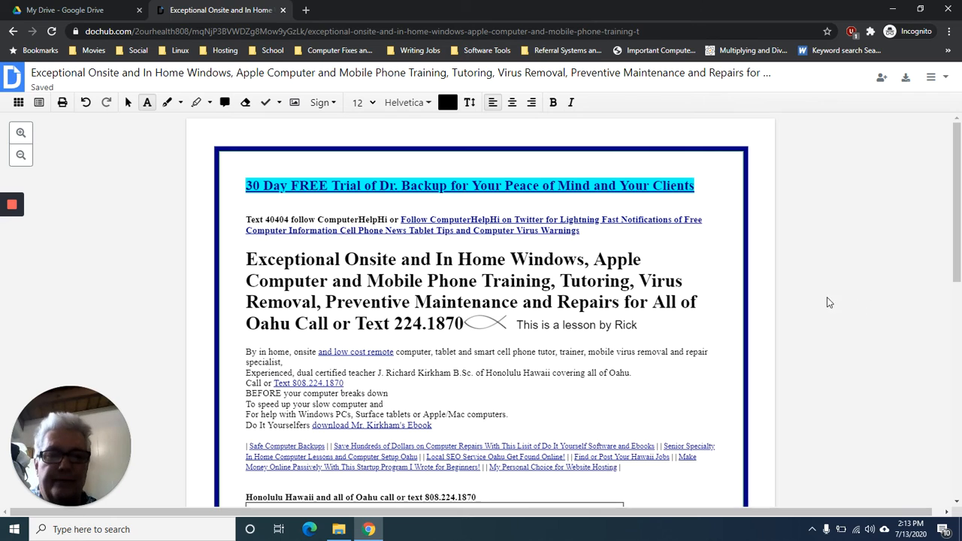
left_click(709, 271)
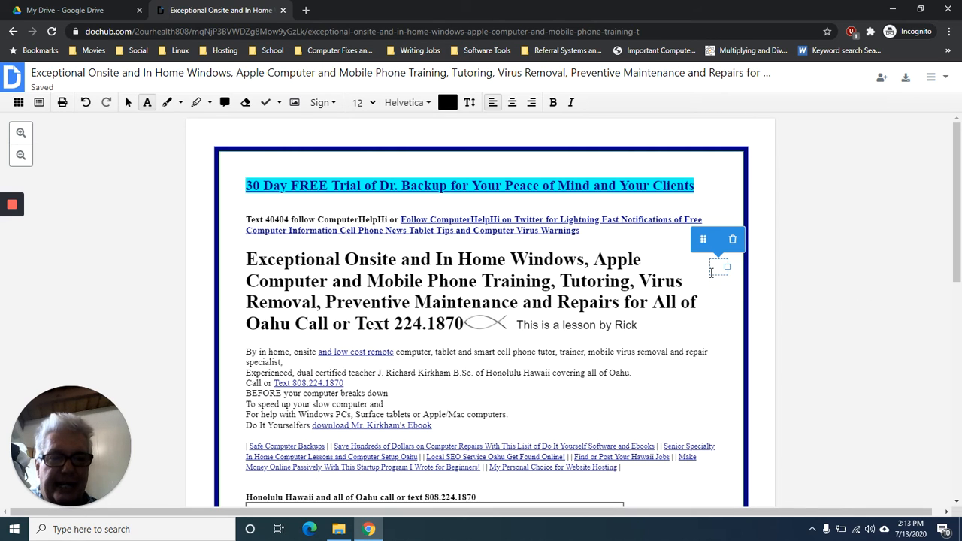
left_click(733, 240)
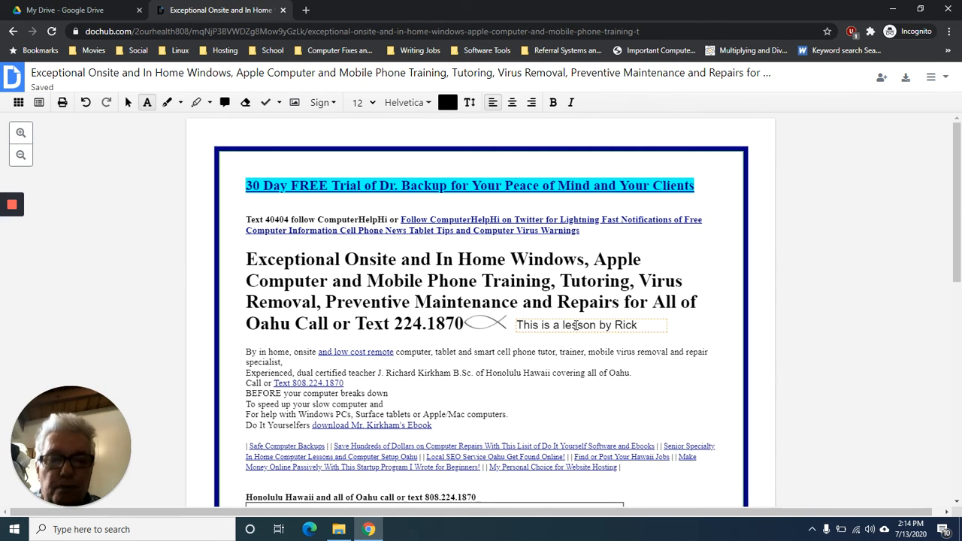
- Move the added lesson text to just below the large heading, aligned with its start, and return to the Pointer tool
left_click(576, 325)
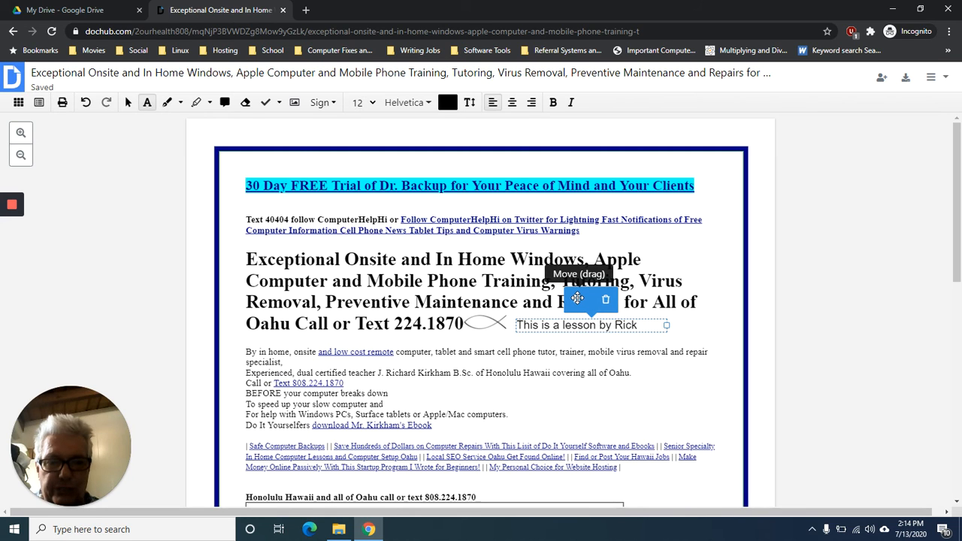
left_click_drag(574, 299, 310, 311)
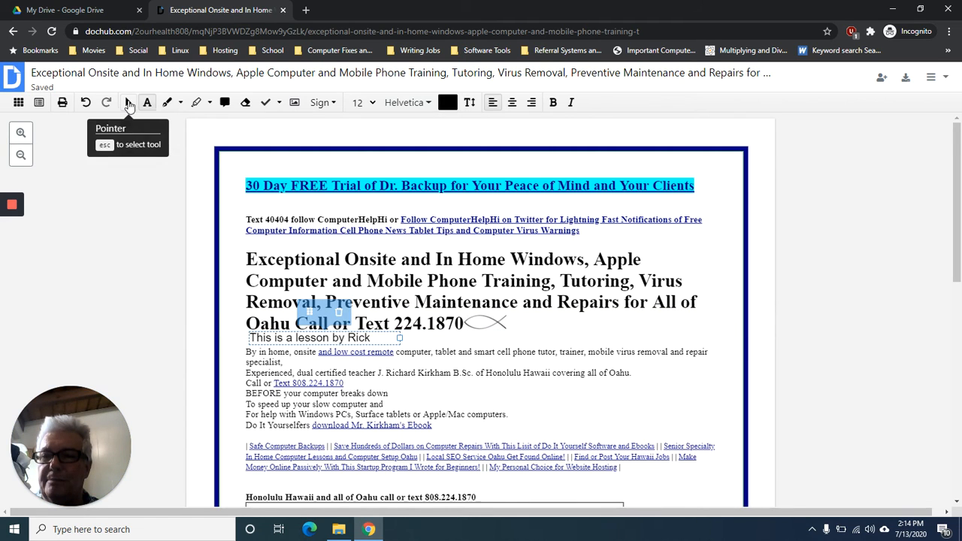
left_click(129, 106)
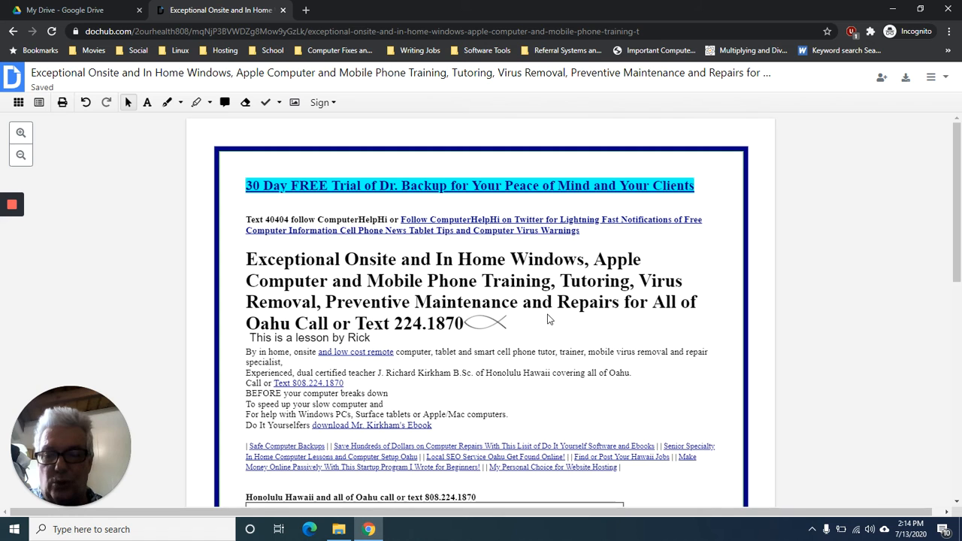
scroll(548, 319, "down", 3)
scroll(548, 319, "down", 3)
scroll(548, 319, "up", 4)
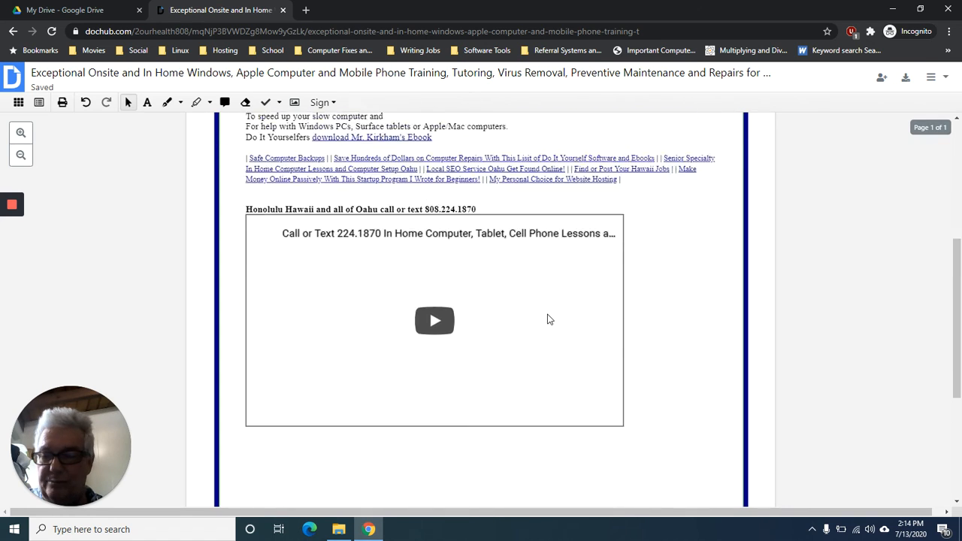
scroll(548, 319, "up", 2)
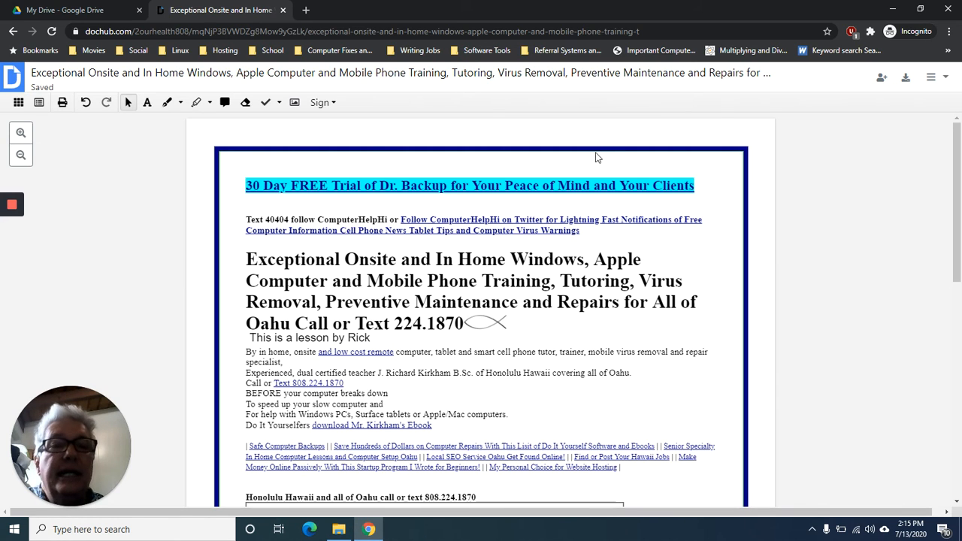
- Set up an export of the edited PDF to Google Drive, saved as a new copy
left_click(906, 78)
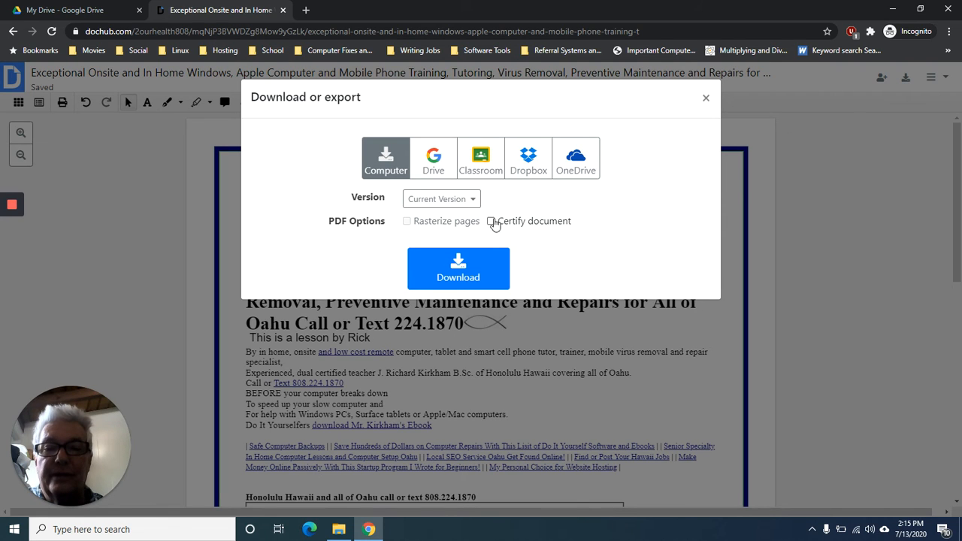
left_click(474, 203)
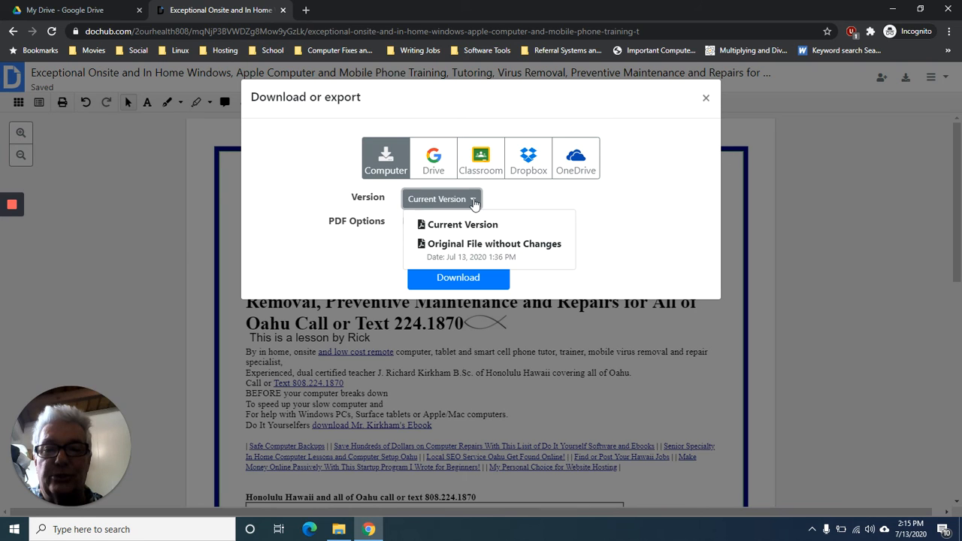
left_click(474, 203)
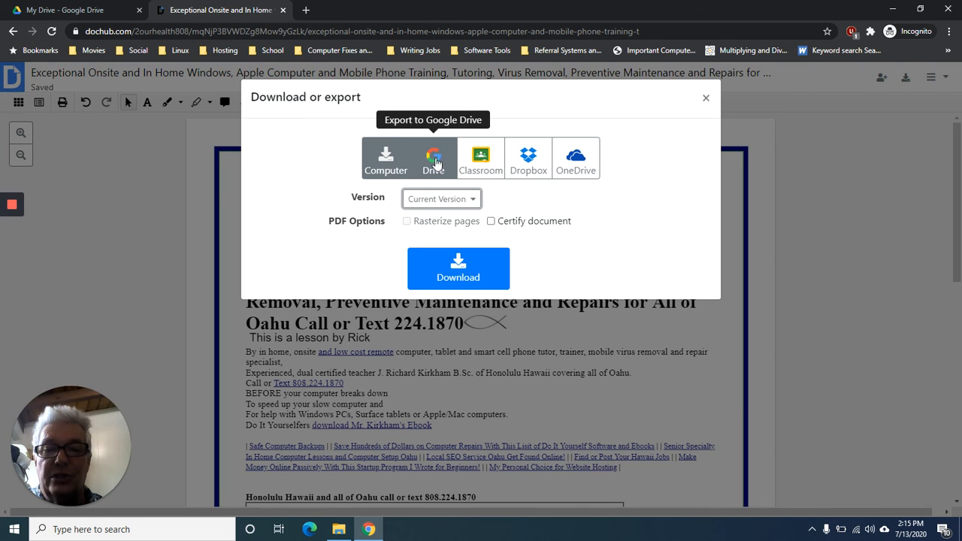
left_click(434, 156)
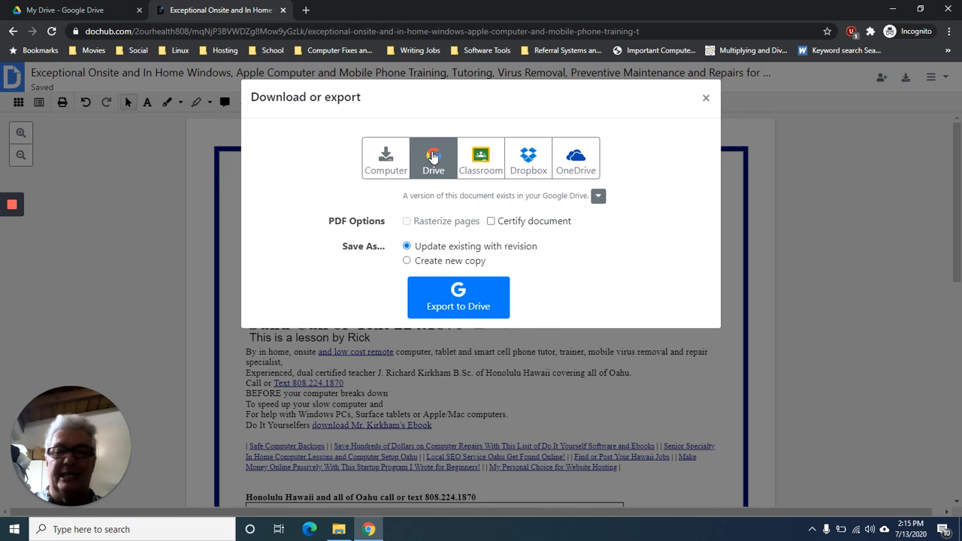
left_click(406, 261)
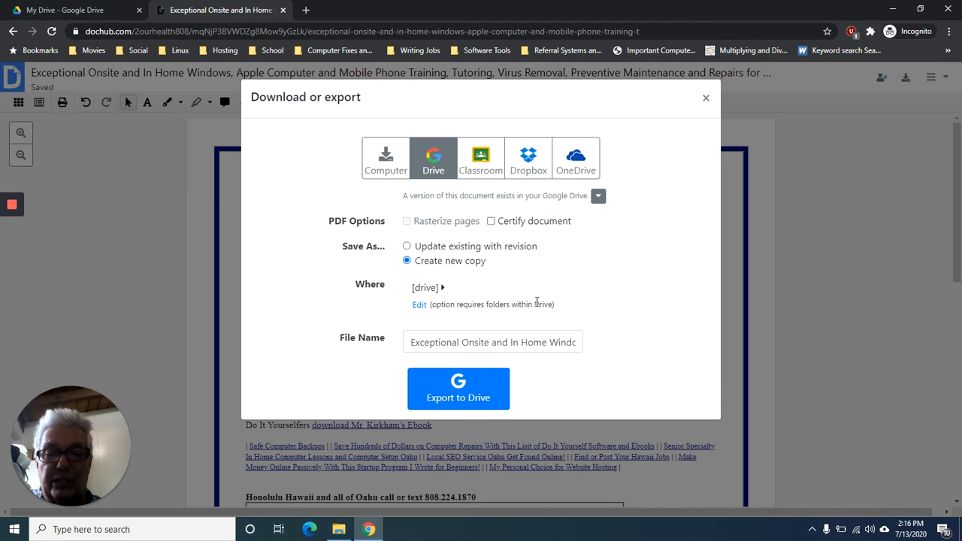
- Choose Folder Example as the destination for the new copy and export it to Drive
left_click(420, 306)
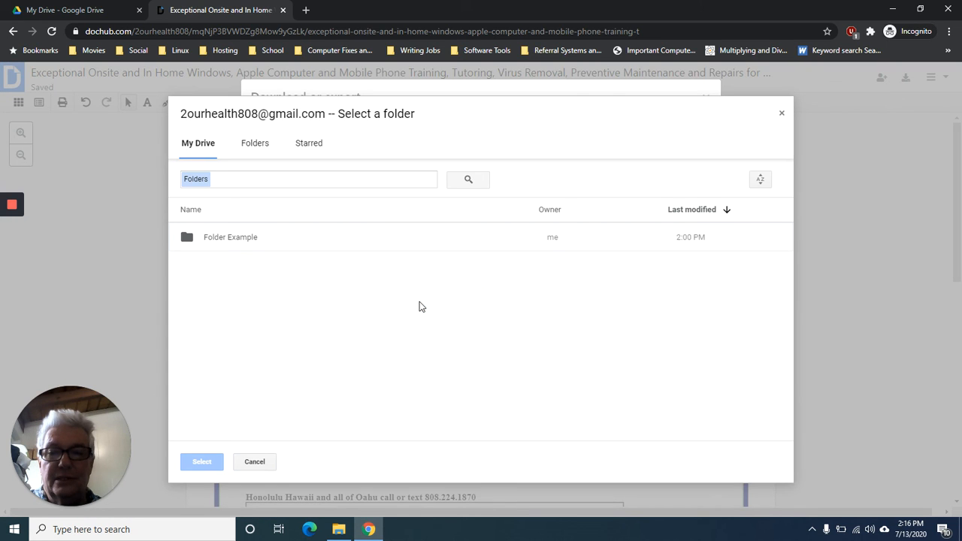
left_click(241, 241)
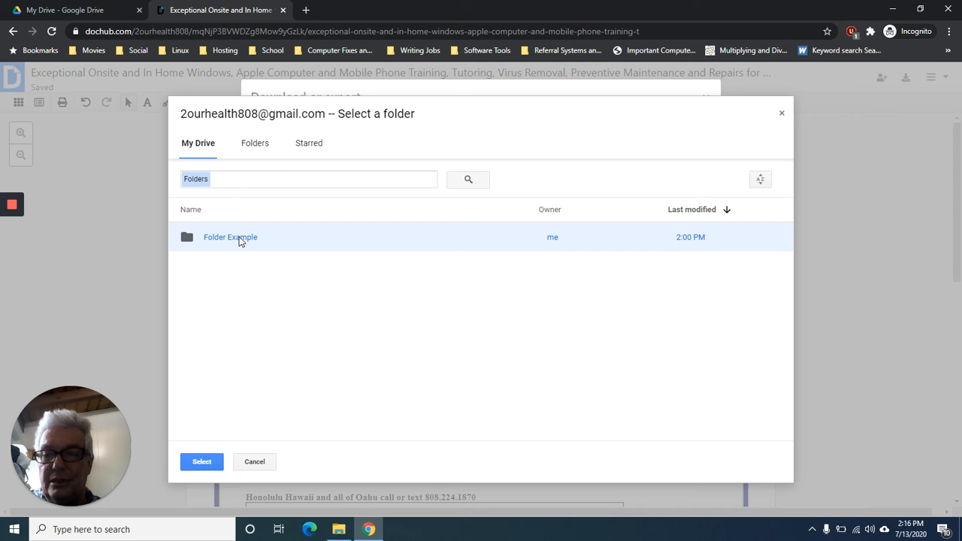
left_click(205, 462)
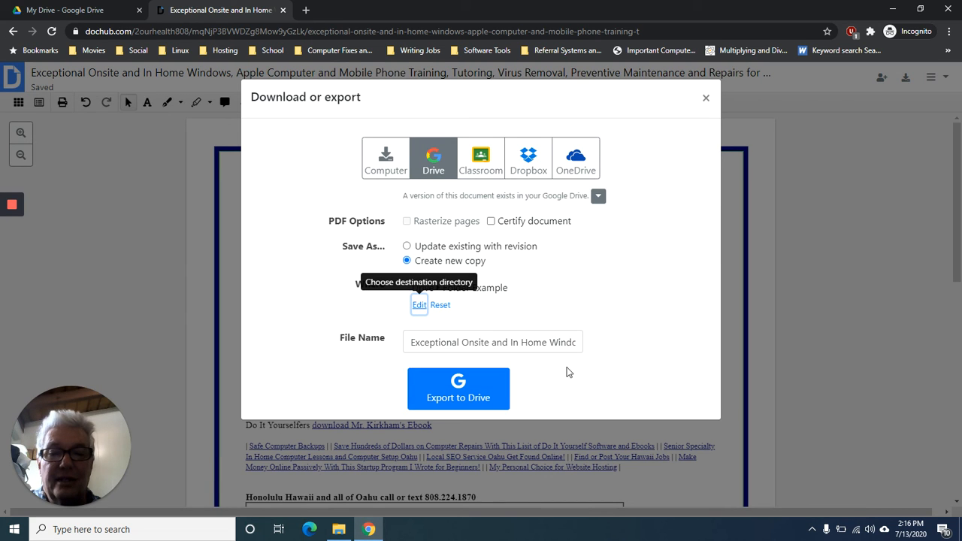
left_click(455, 385)
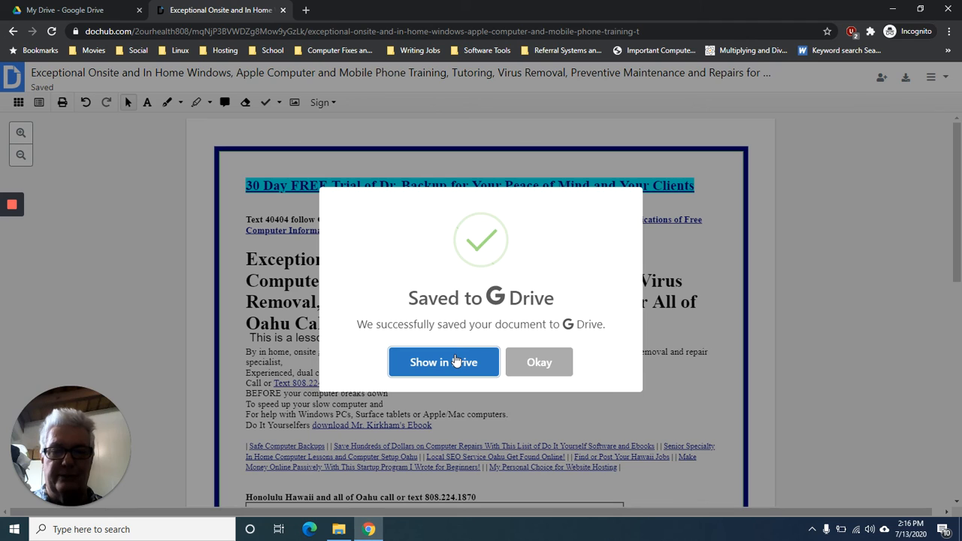
- Show the exported PDF in Google Drive, check the added lesson text, and close both the PDF and the DocHub editor
left_click(456, 362)
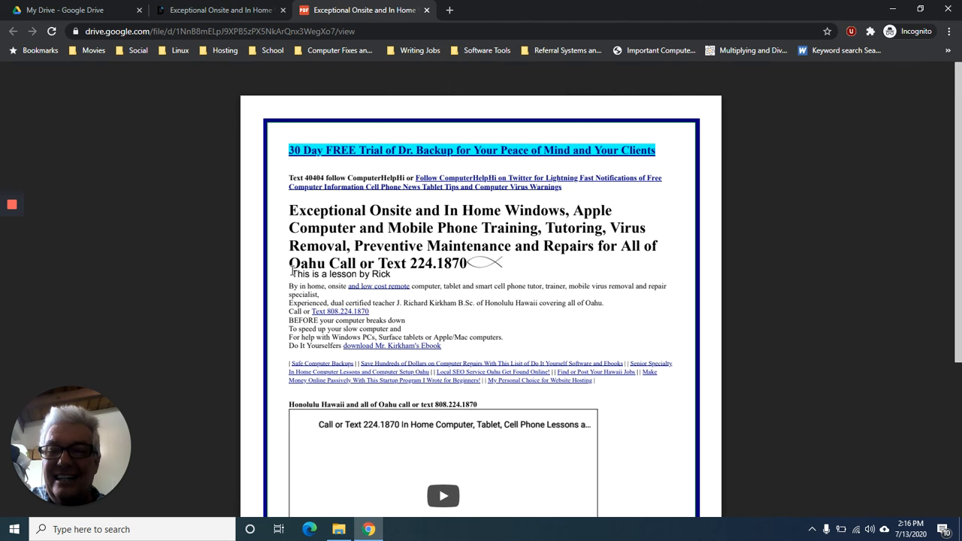
left_click_drag(292, 272, 394, 272)
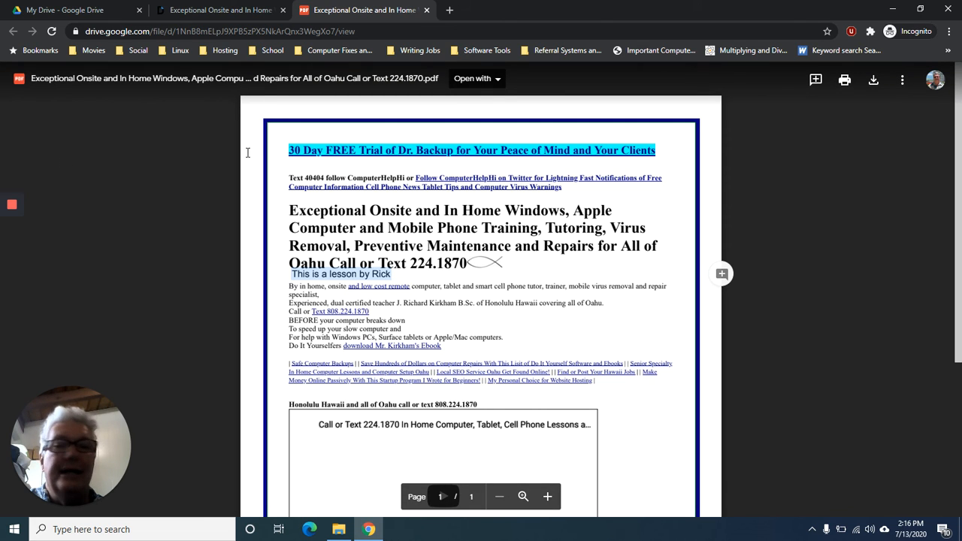
left_click(426, 9)
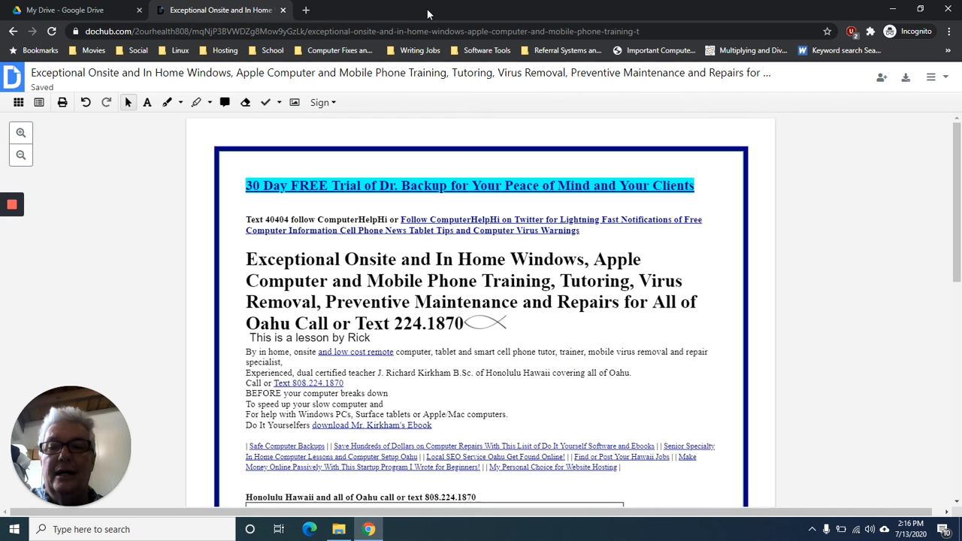
left_click(283, 11)
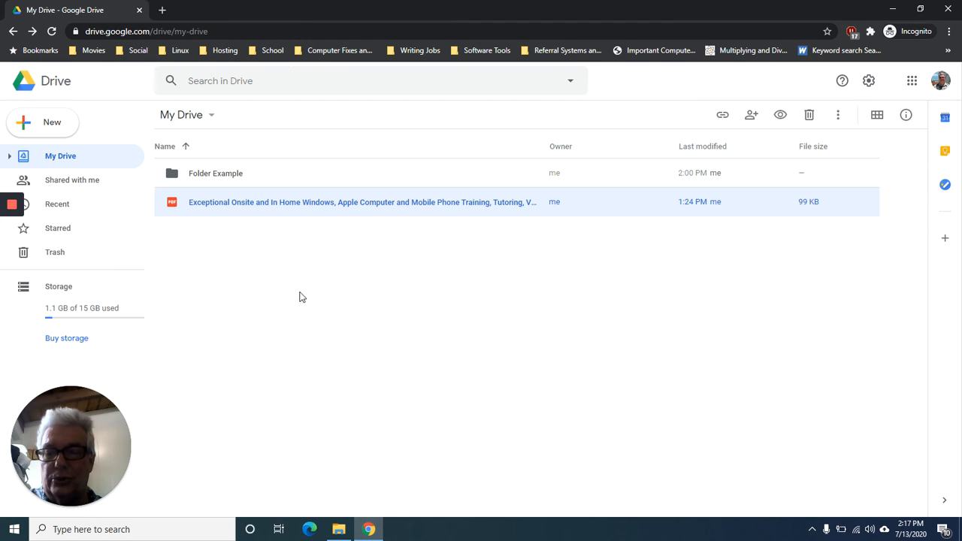
- Open the original PDF in My Drive, check the area below its heading for the added text, and return to the file list
left_click(310, 248)
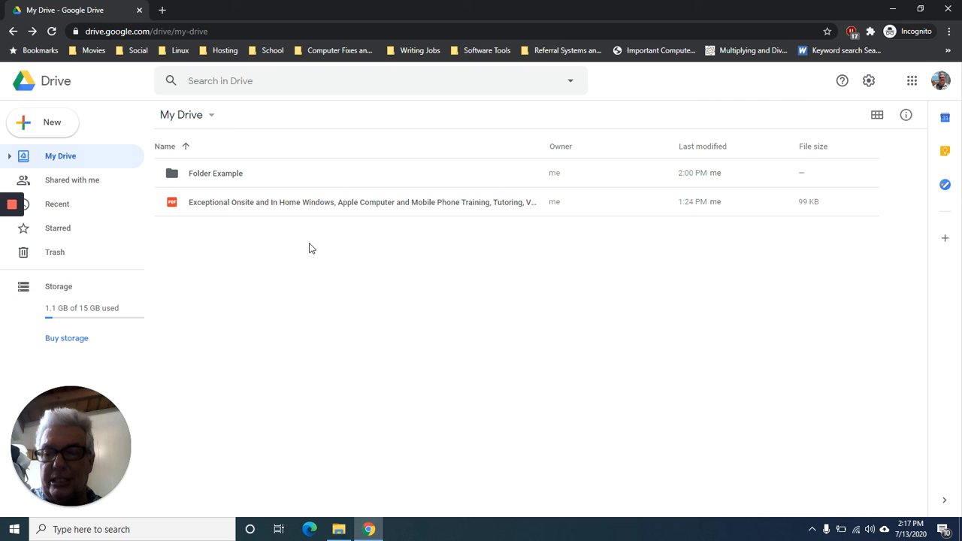
double_click(304, 203)
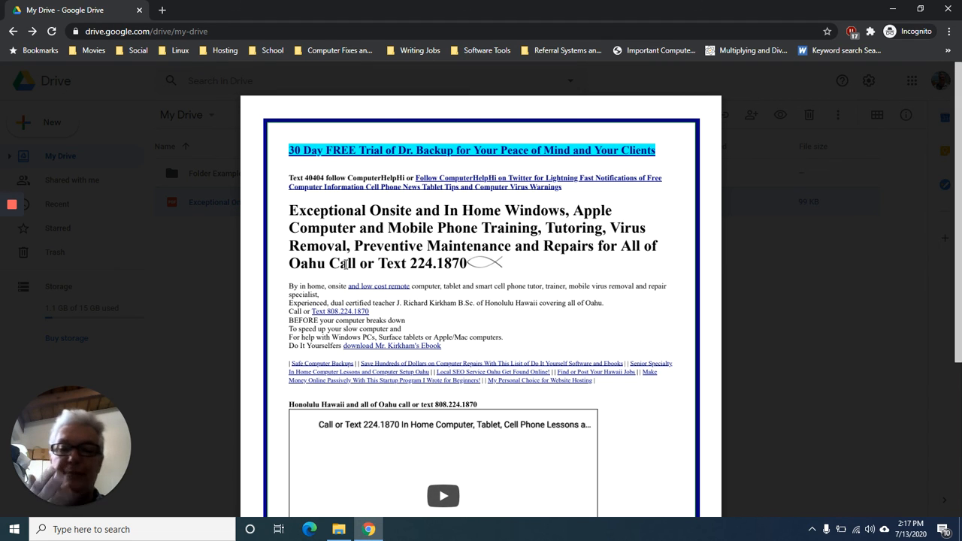
mouse_move(193, 62)
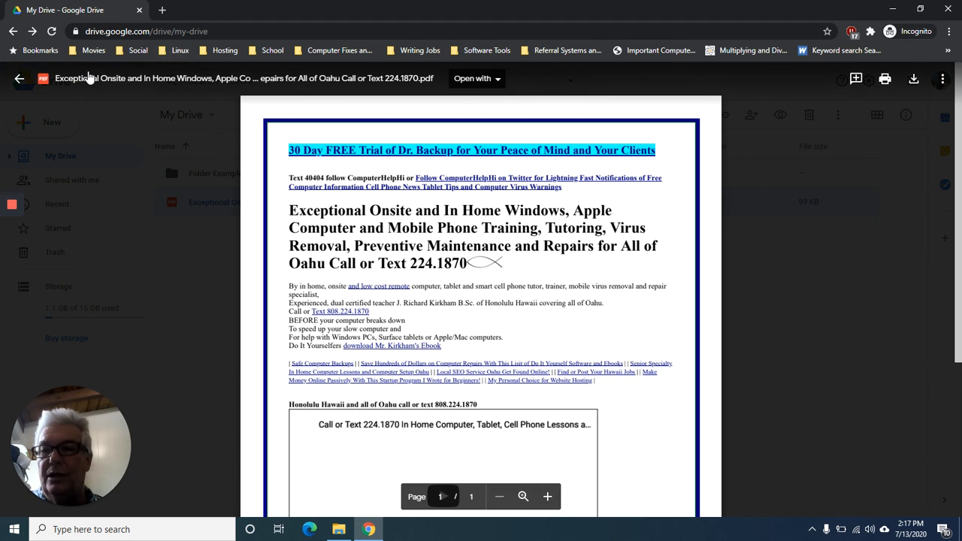
left_click(19, 79)
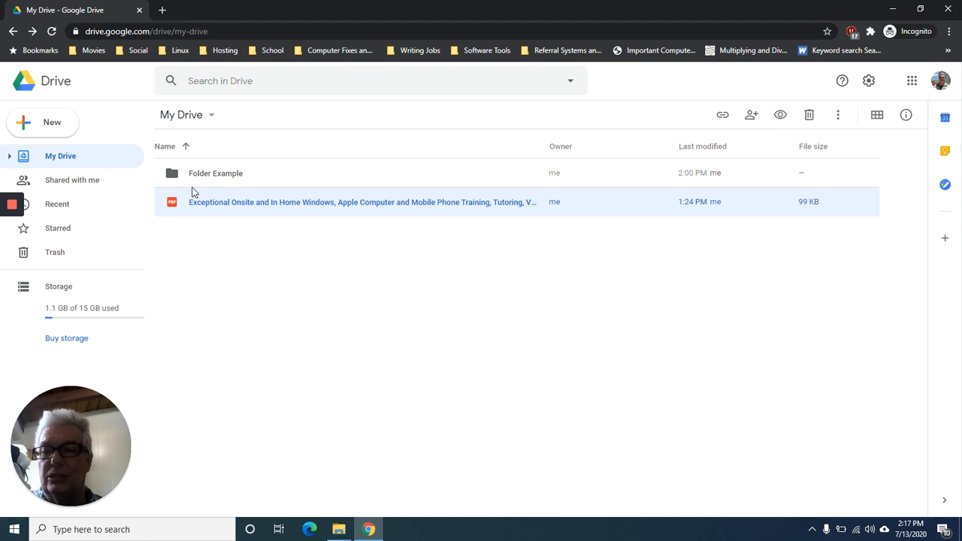
- Open the exported PDF copy inside Folder Example to check it
double_click(203, 175)
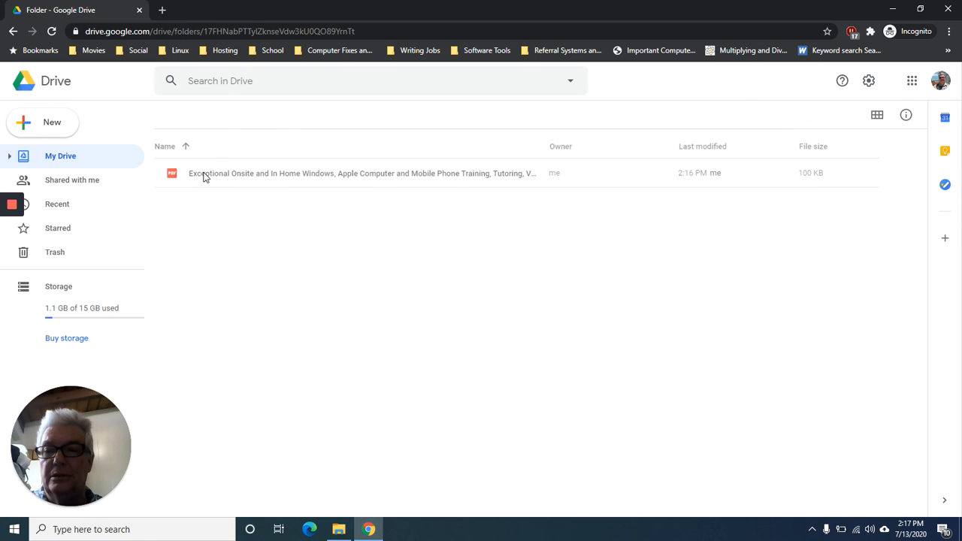
double_click(362, 174)
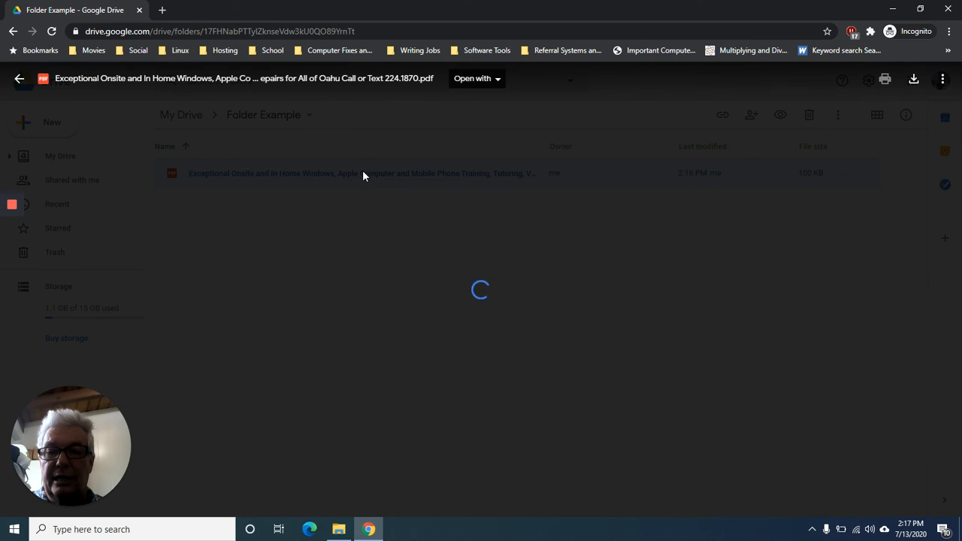